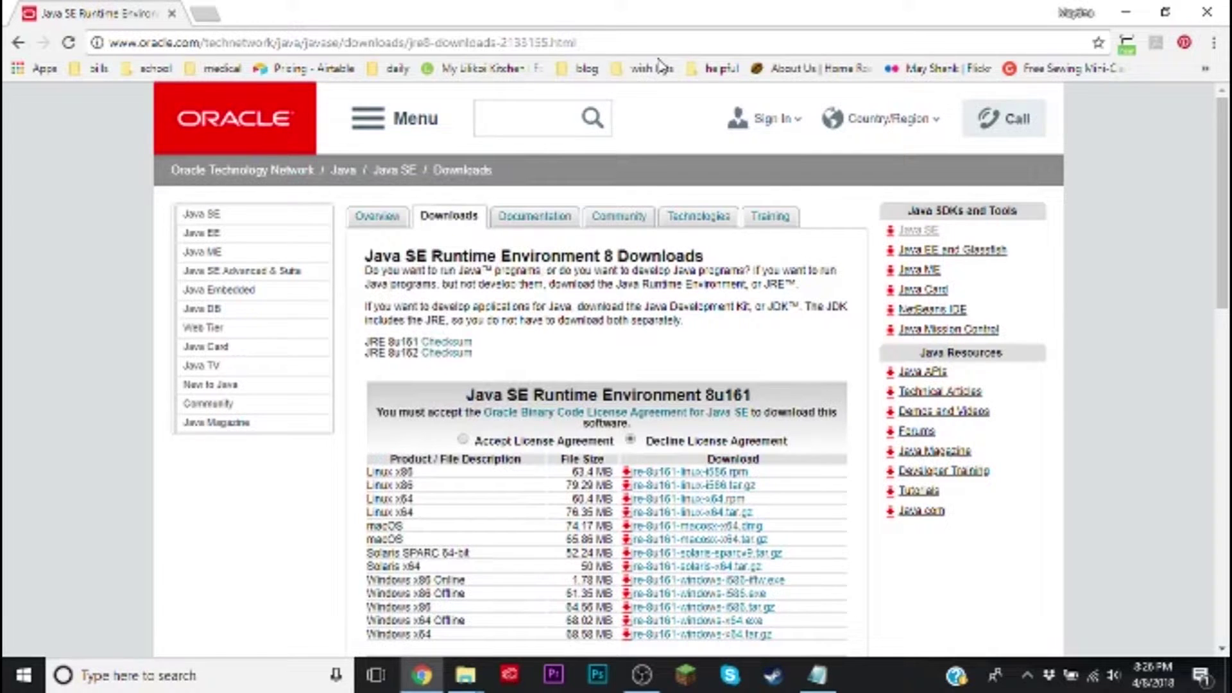
Step: Accept the Java SE Runtime Environment 8u161 license, then download and run the Windows x86 Online installer
{"action": "scroll", "coordinate": [642, 180], "scroll_direction": "down", "scroll_amount": 2}
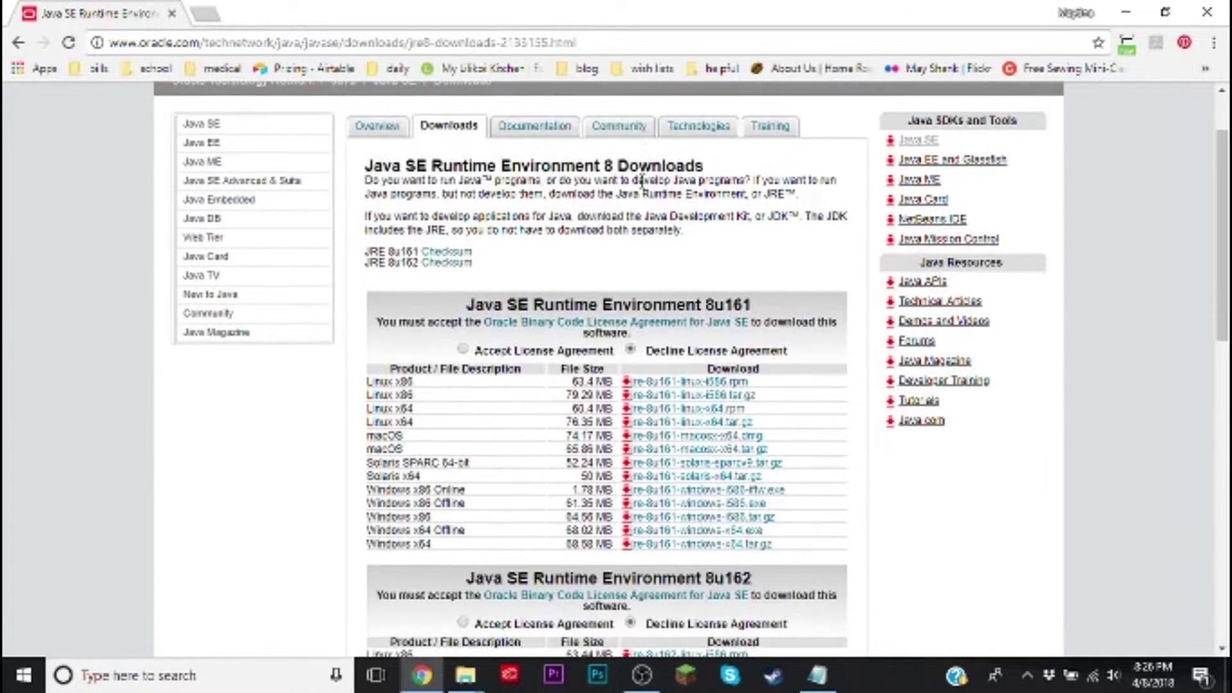
{"action": "left_click", "coordinate": [463, 350]}
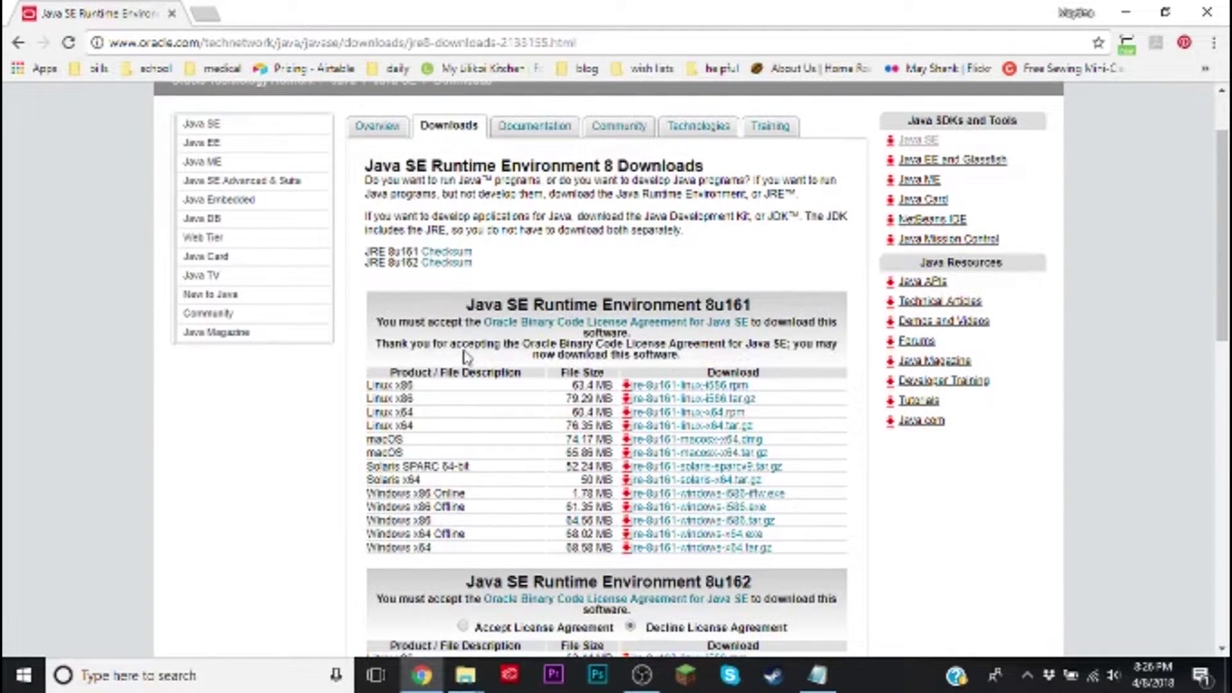
{"action": "left_click", "coordinate": [703, 494]}
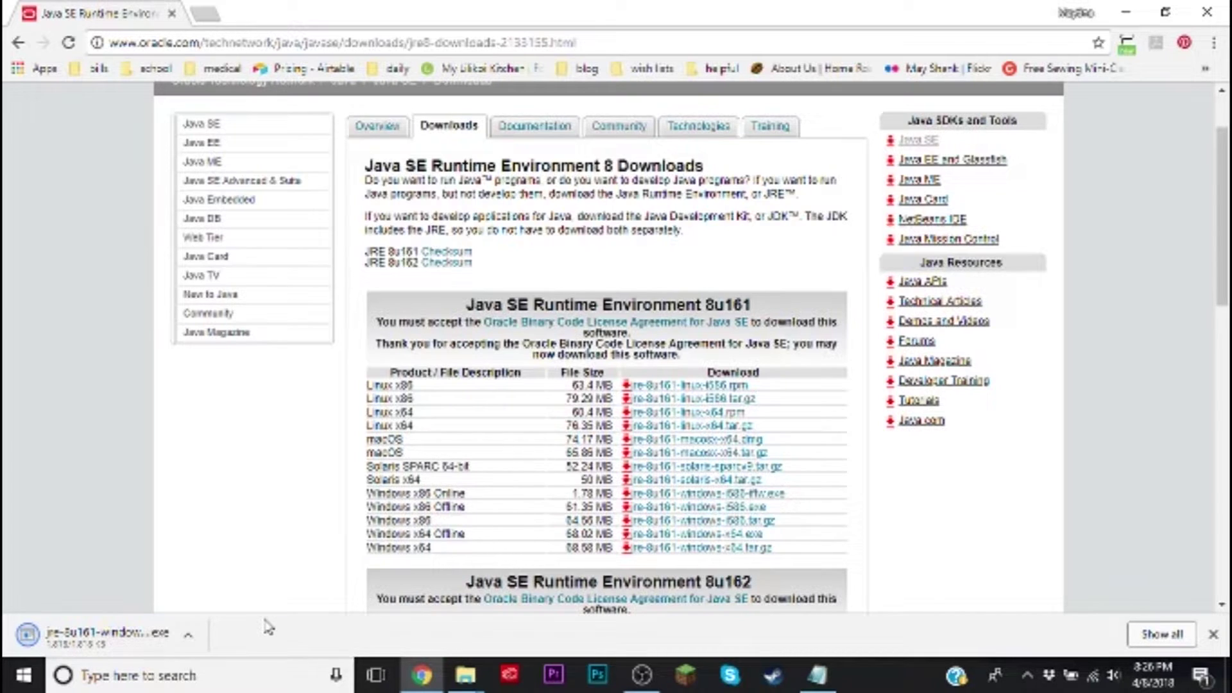
{"action": "left_click", "coordinate": [122, 638]}
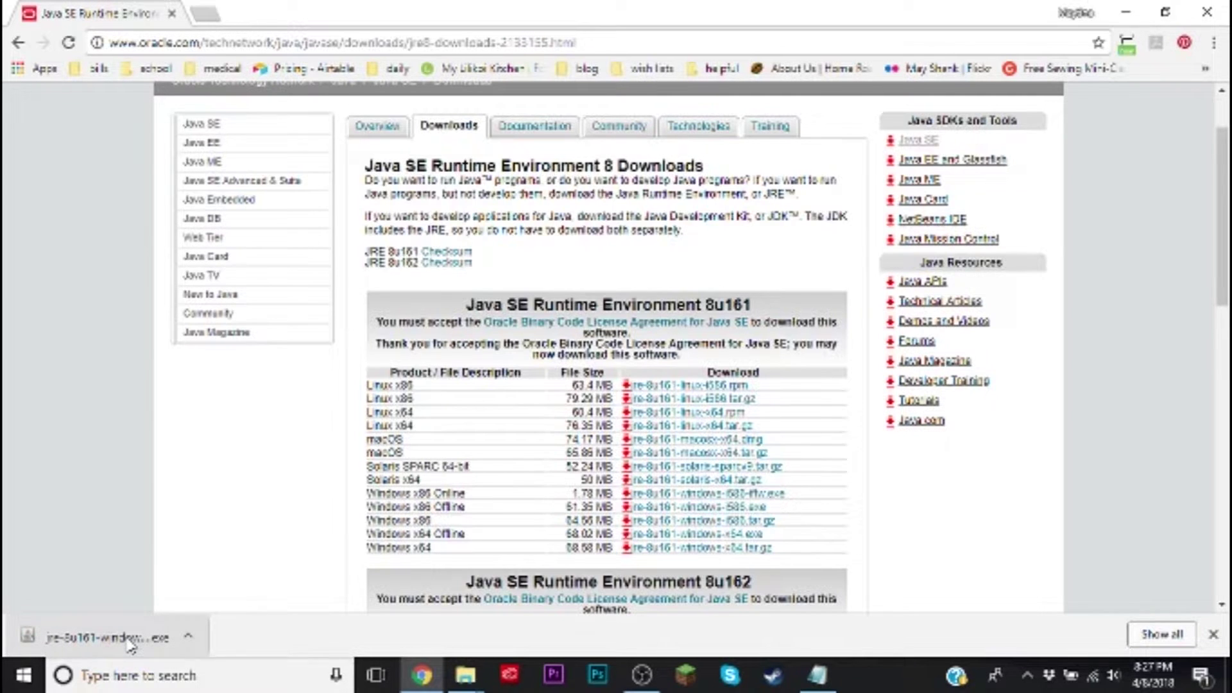
{"action": "left_click", "coordinate": [783, 497]}
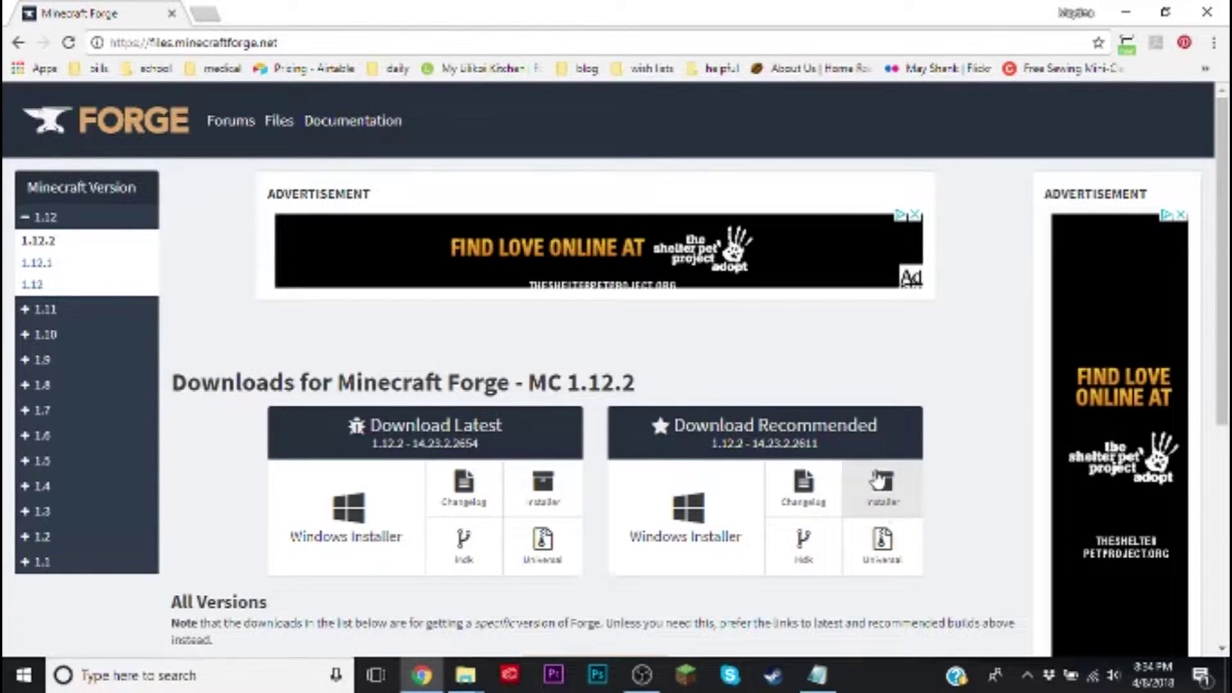
Step: Download the recommended Forge 1.12.2 - 14.23.2.2611 jar installer, skipping the advertisement and keeping the flagged file
{"action": "left_click", "coordinate": [883, 485]}
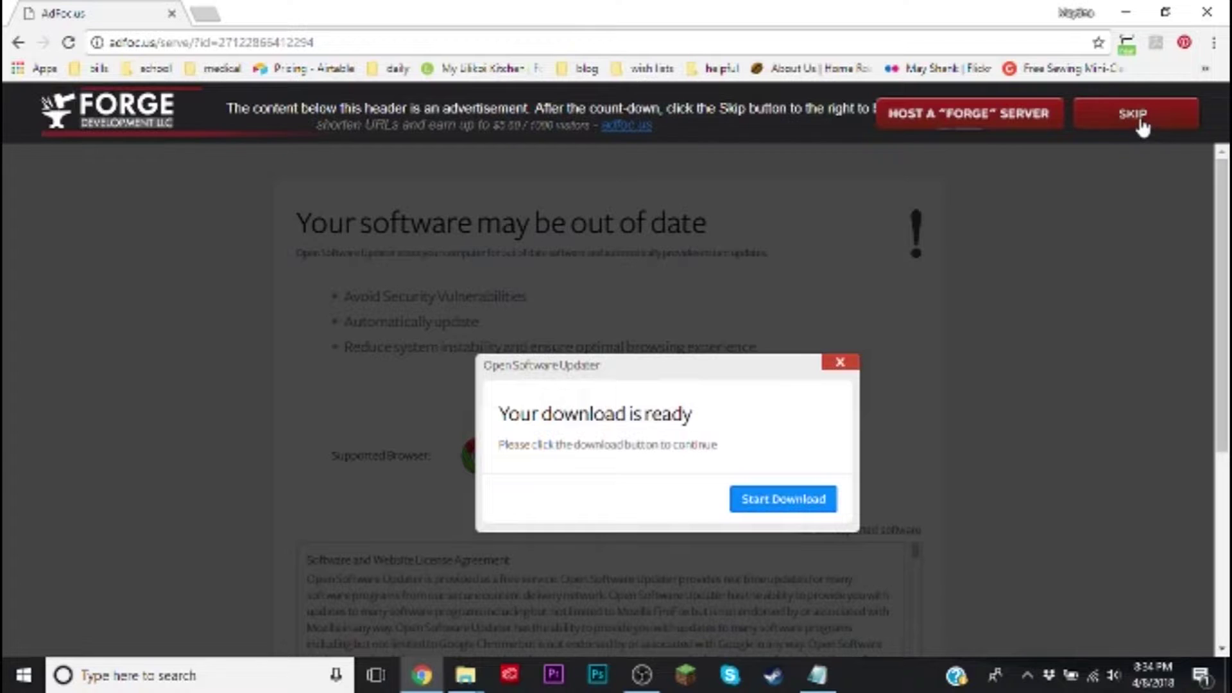
{"action": "left_click", "coordinate": [1142, 128]}
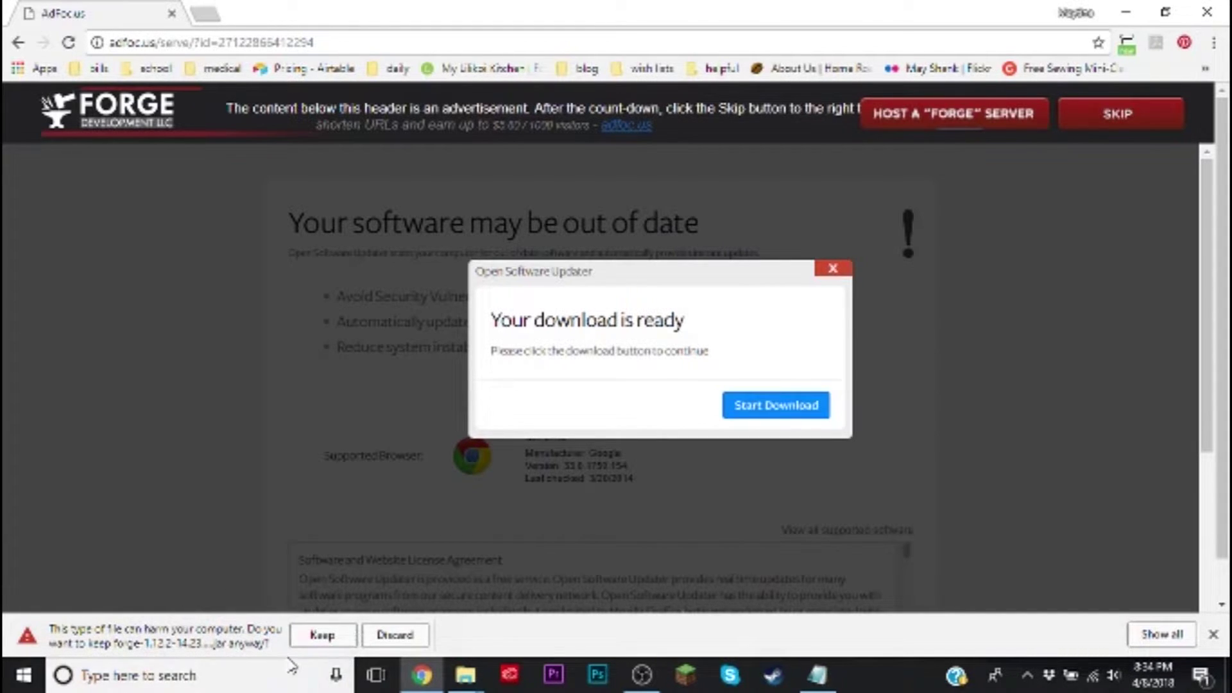
{"action": "left_click", "coordinate": [321, 635]}
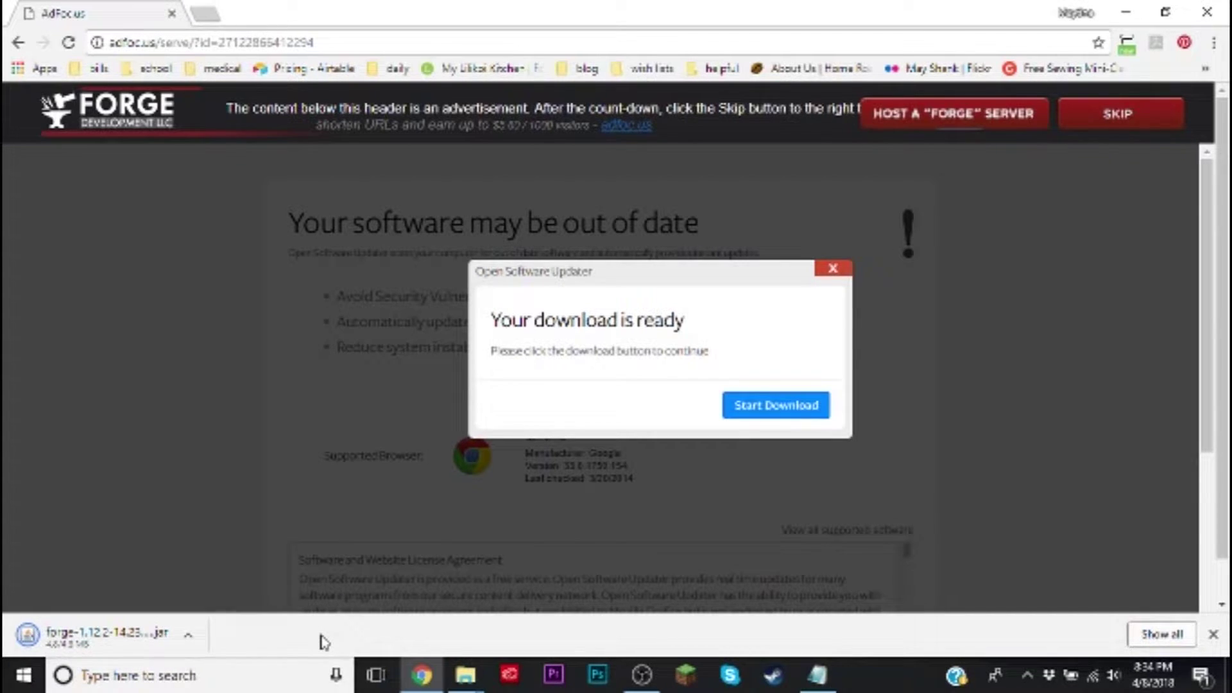
Step: Switch to the Downloads folder in File Explorer and locate the newly downloaded Forge 1.12.2 installer jar
{"action": "mouse_move", "coordinate": [465, 674]}
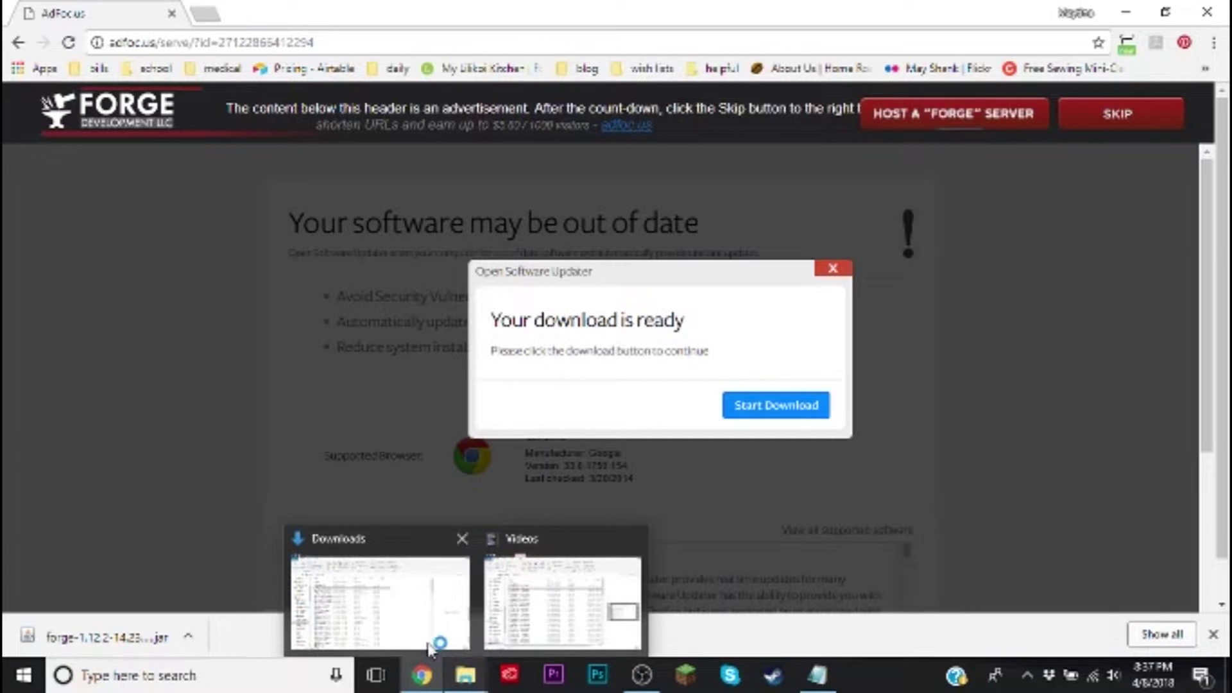
{"action": "left_click", "coordinate": [429, 642]}
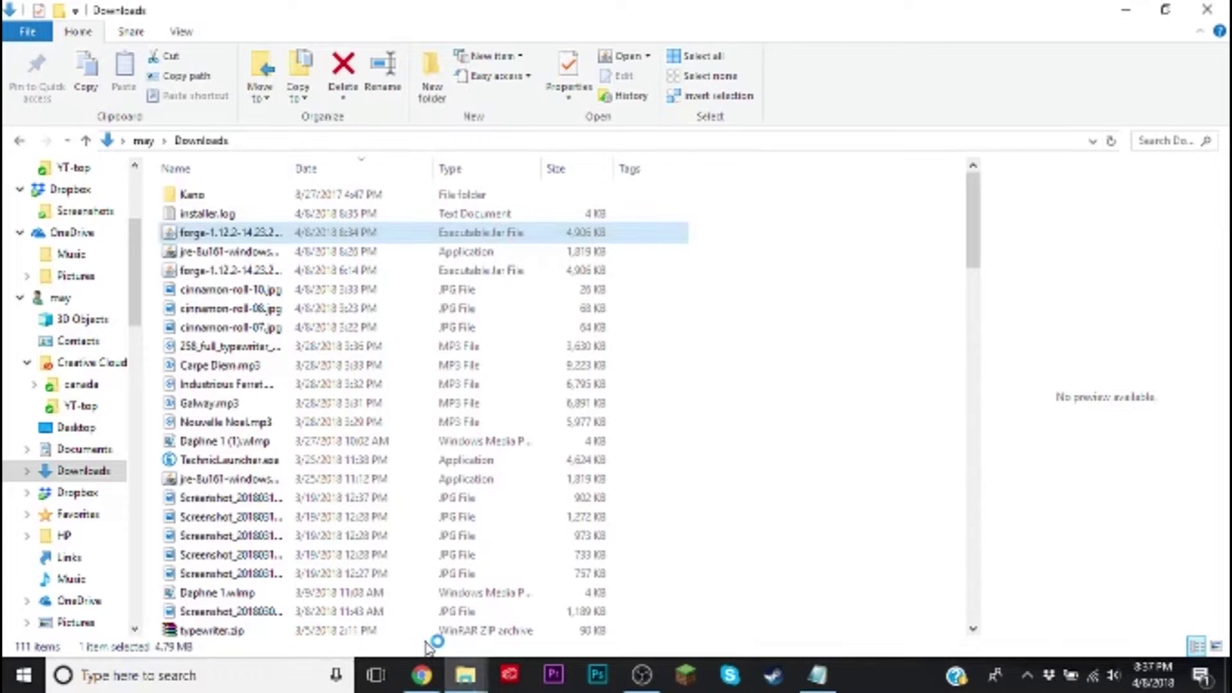
{"action": "left_click", "coordinate": [271, 235]}
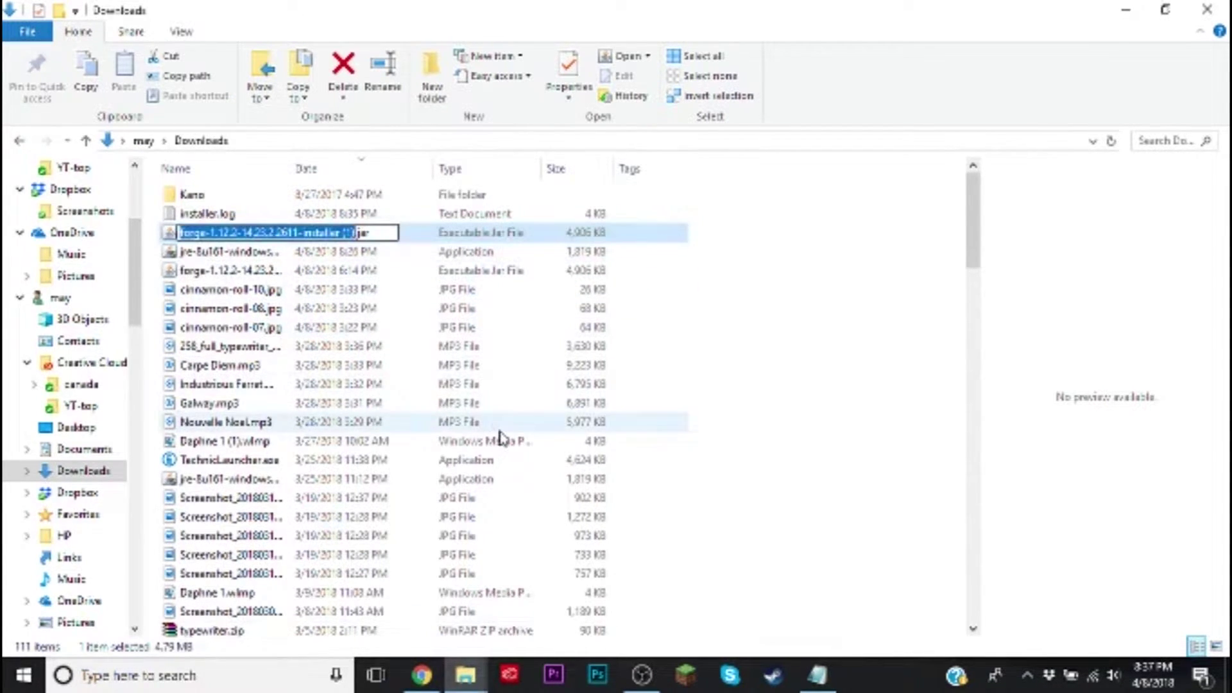
{"action": "left_click", "coordinate": [775, 426]}
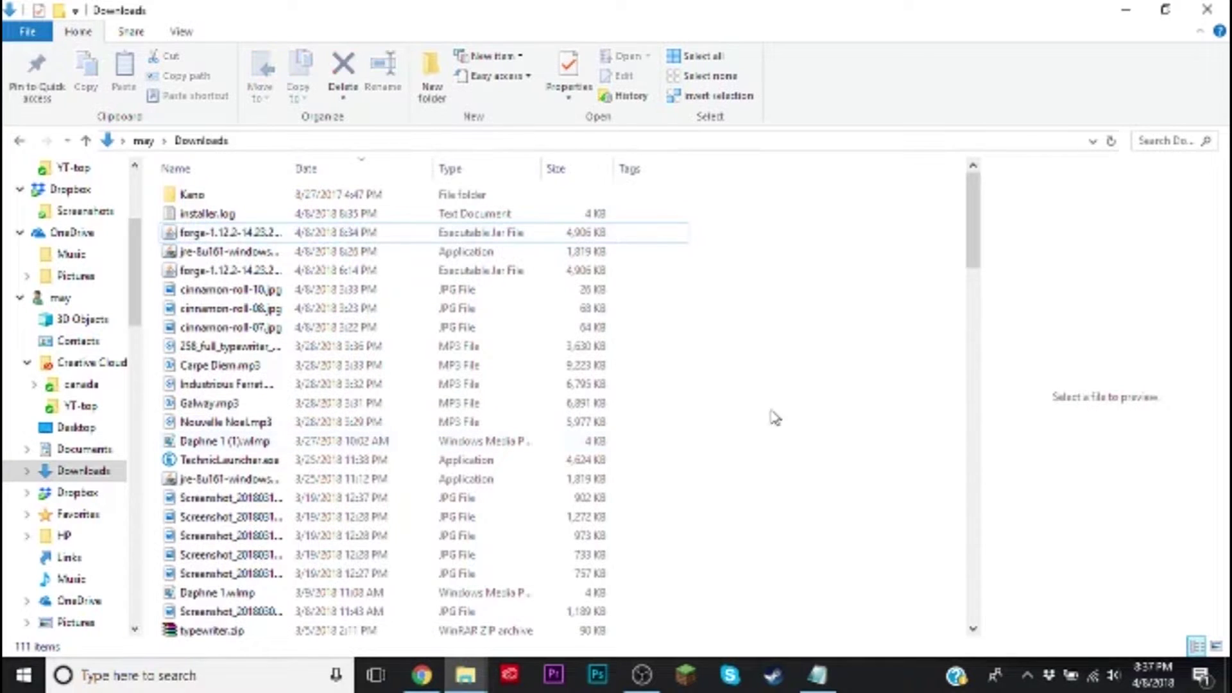
Step: In the Minecraft Launcher, create and save a launch configuration named New Video Example using Latest release (1.12.2)
{"action": "left_click", "coordinate": [684, 684]}
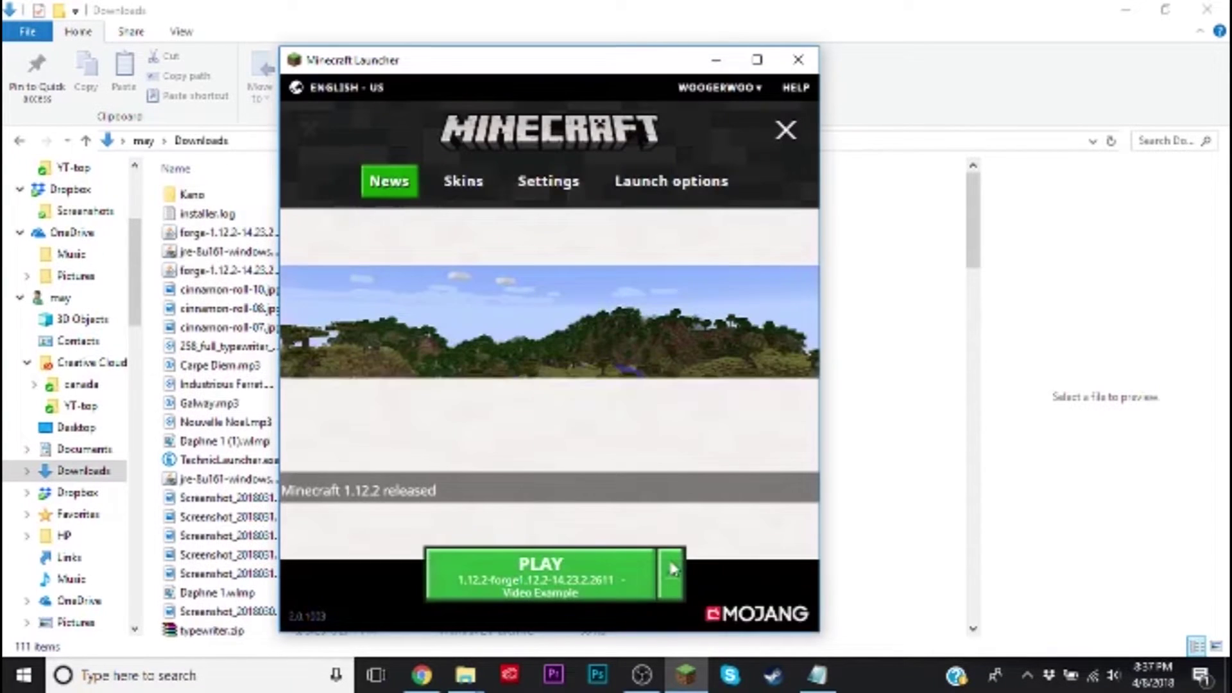
{"action": "left_click", "coordinate": [553, 587]}
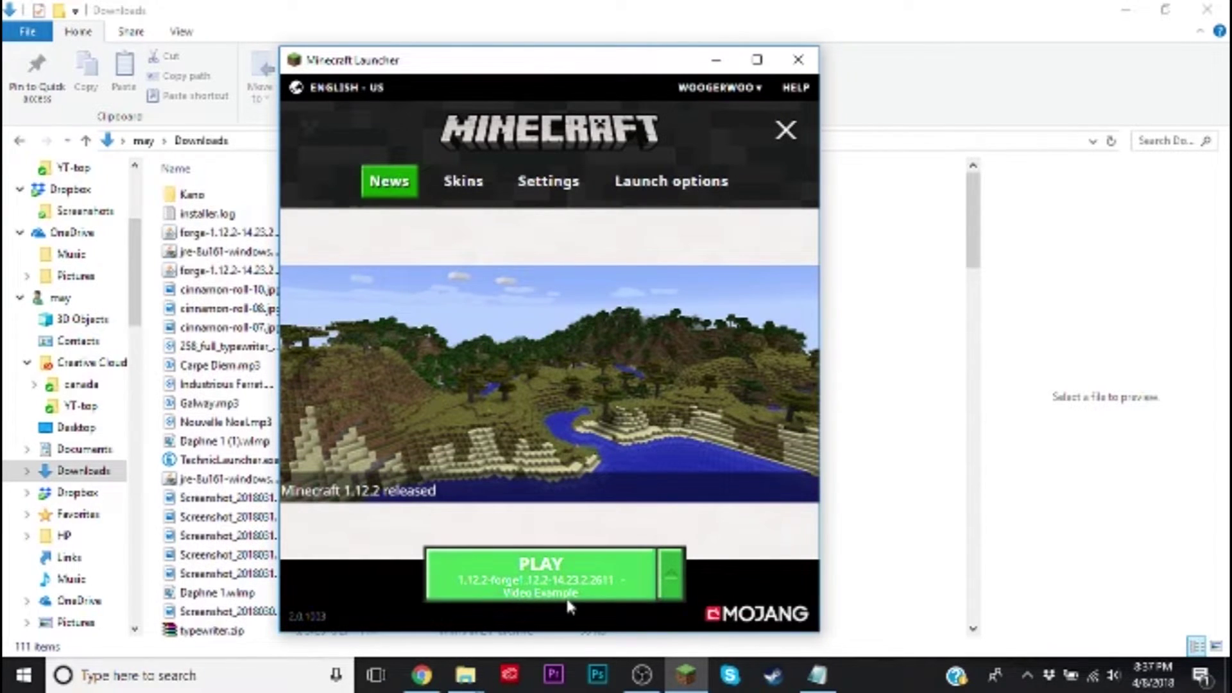
{"action": "left_click", "coordinate": [647, 186]}
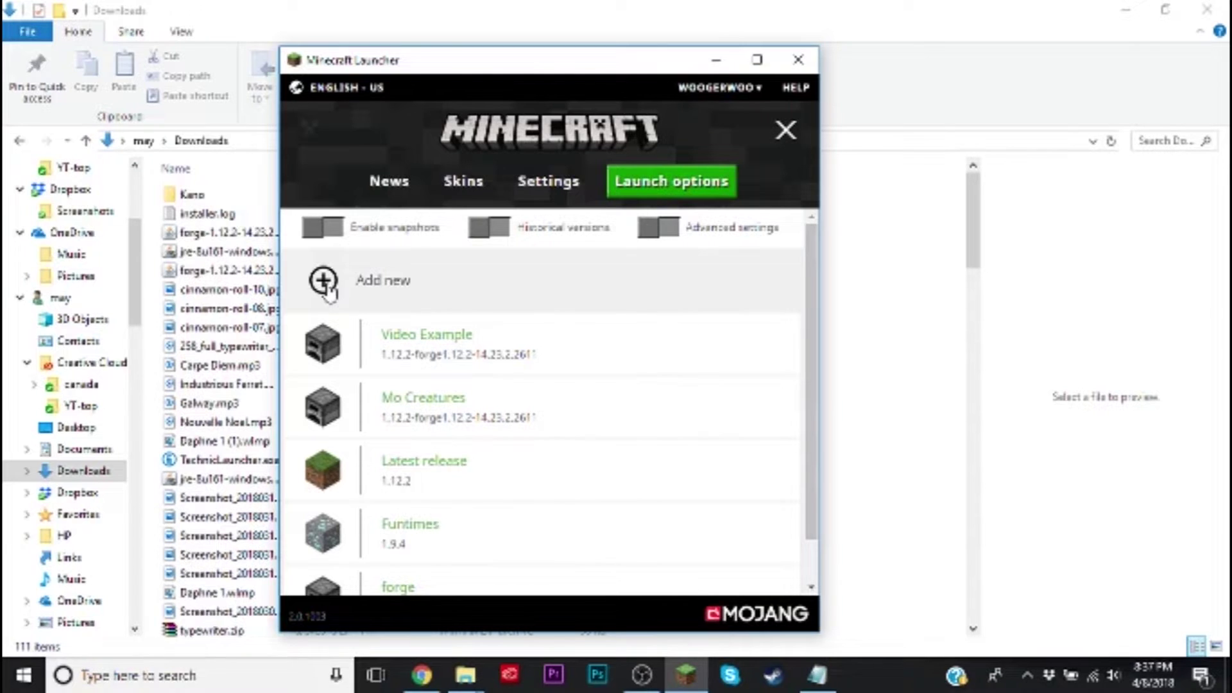
{"action": "left_click", "coordinate": [324, 281]}
{"action": "left_click", "coordinate": [505, 291]}
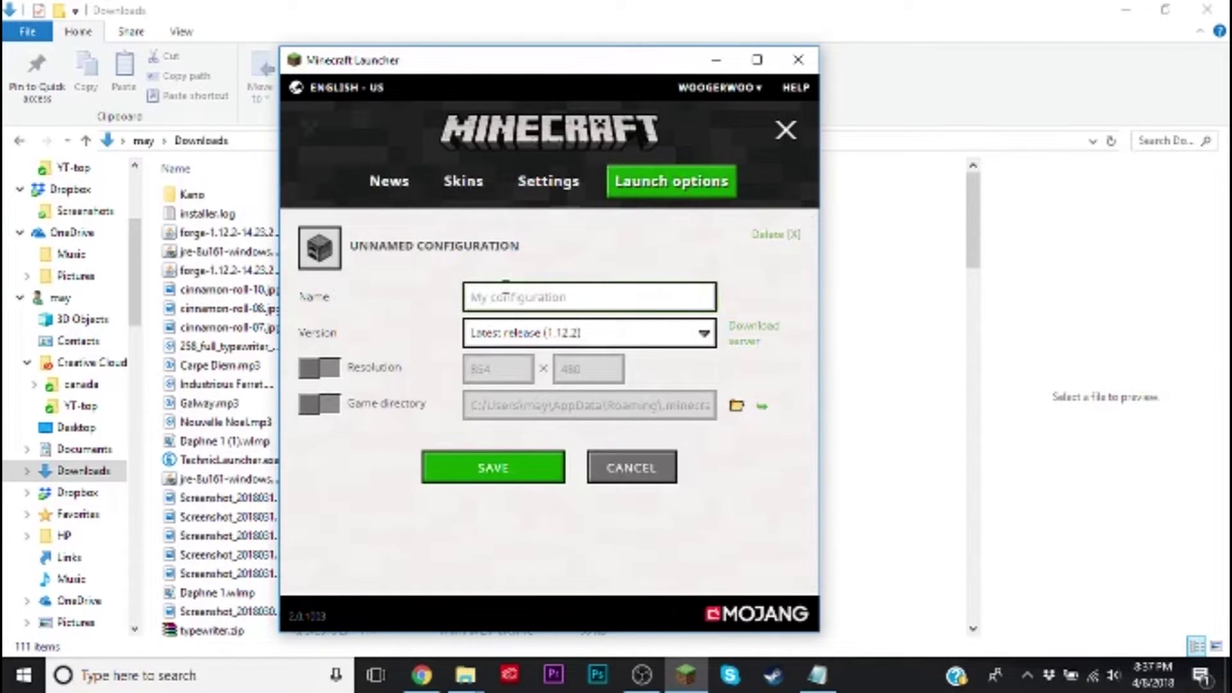
{"action": "type", "text": "New Video"}
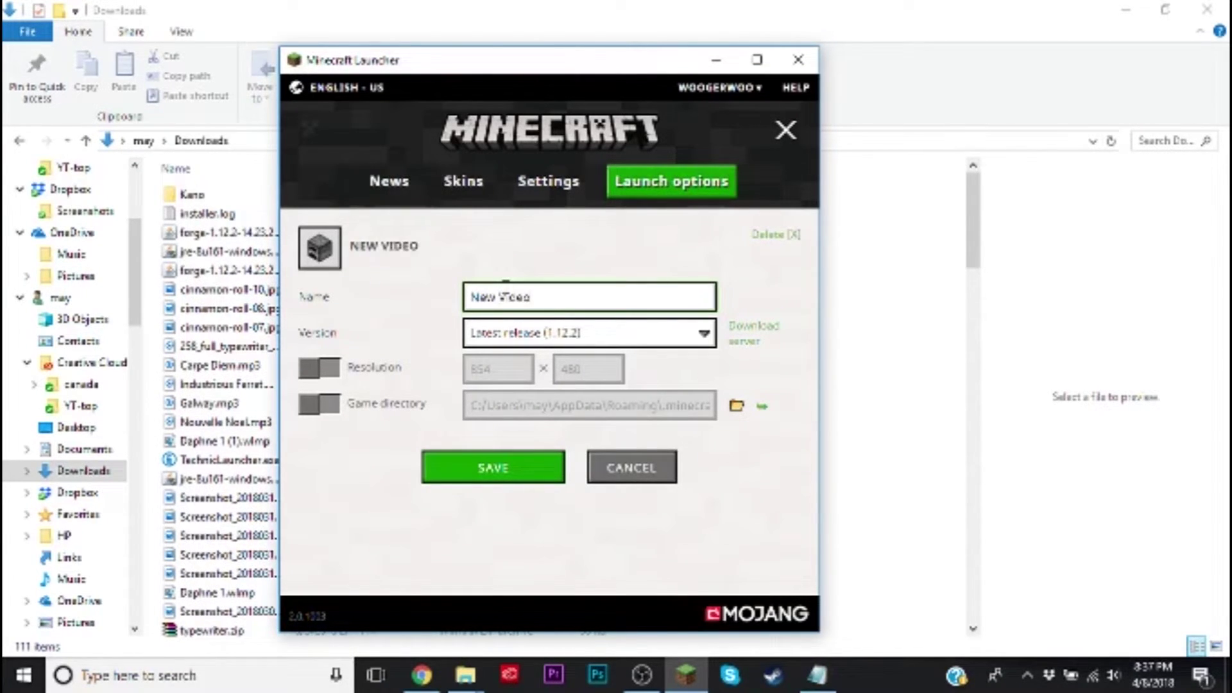
{"action": "type", "text": " Example"}
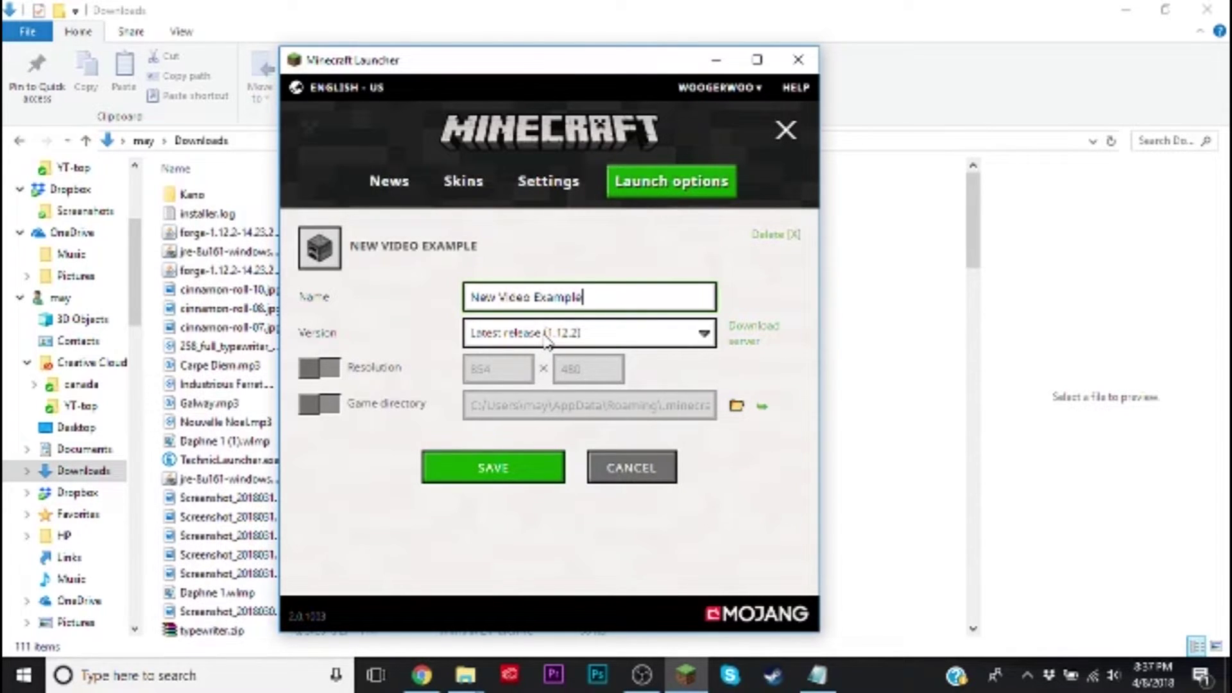
{"action": "left_click", "coordinate": [507, 475]}
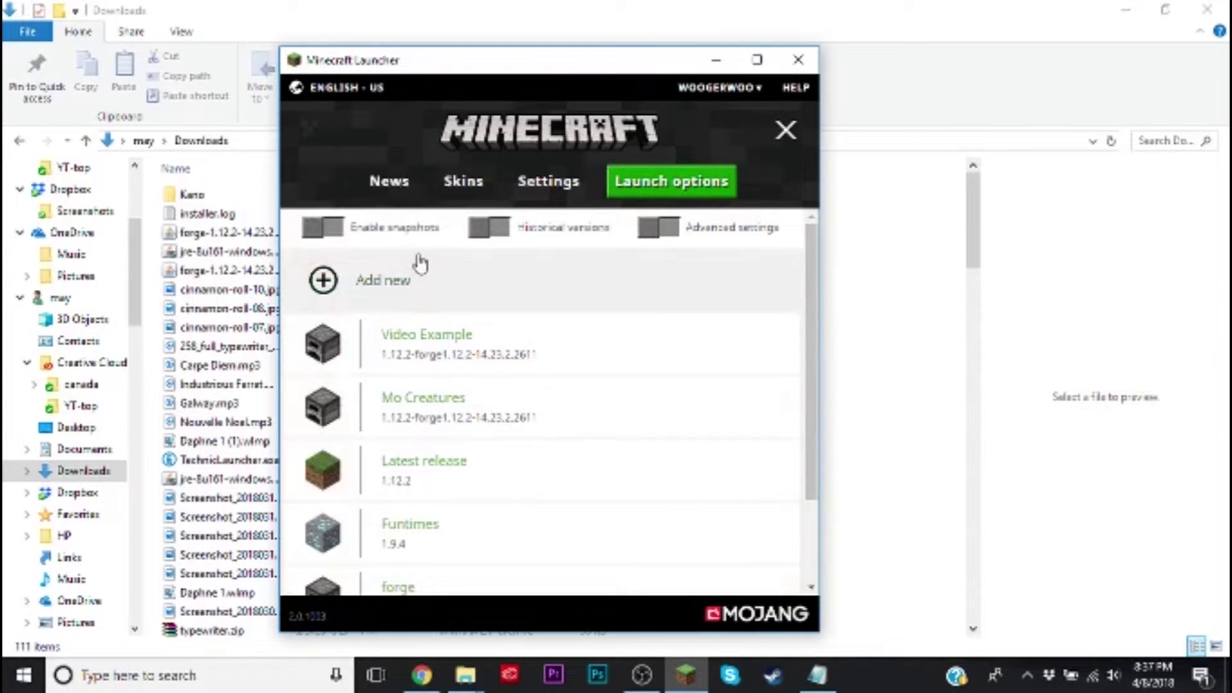
Step: Launch Minecraft with the New Video Example profile and quit the game from its title screen
{"action": "left_click", "coordinate": [388, 183]}
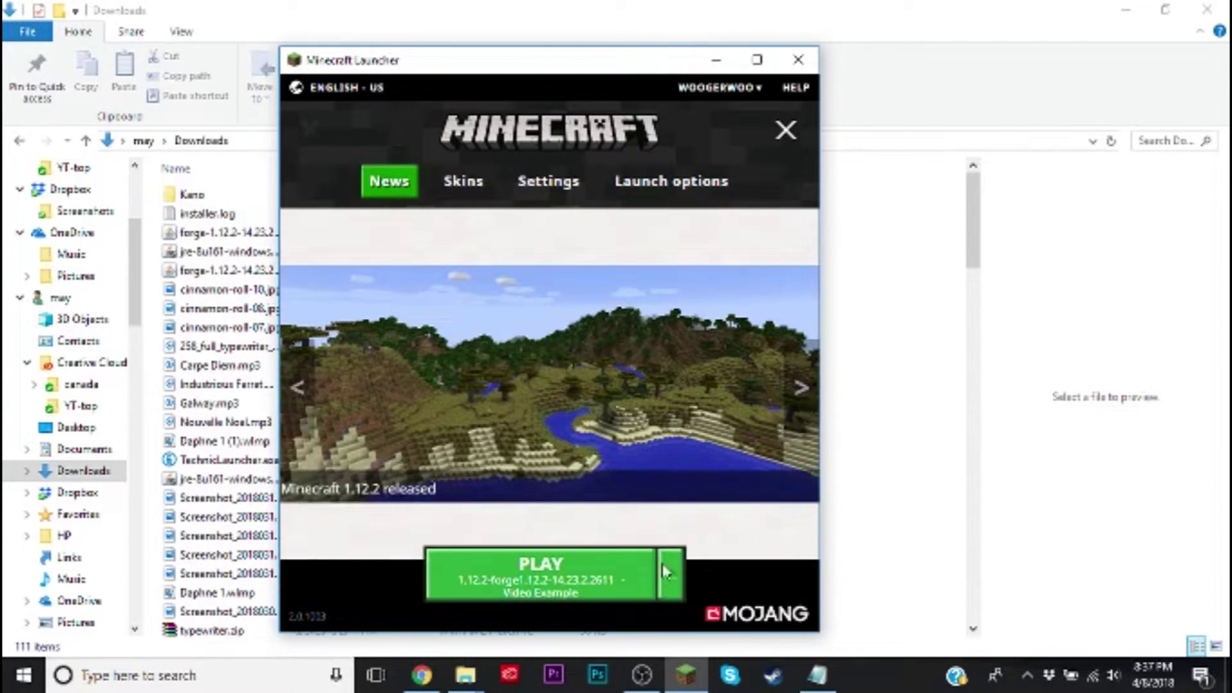
{"action": "left_click", "coordinate": [665, 571]}
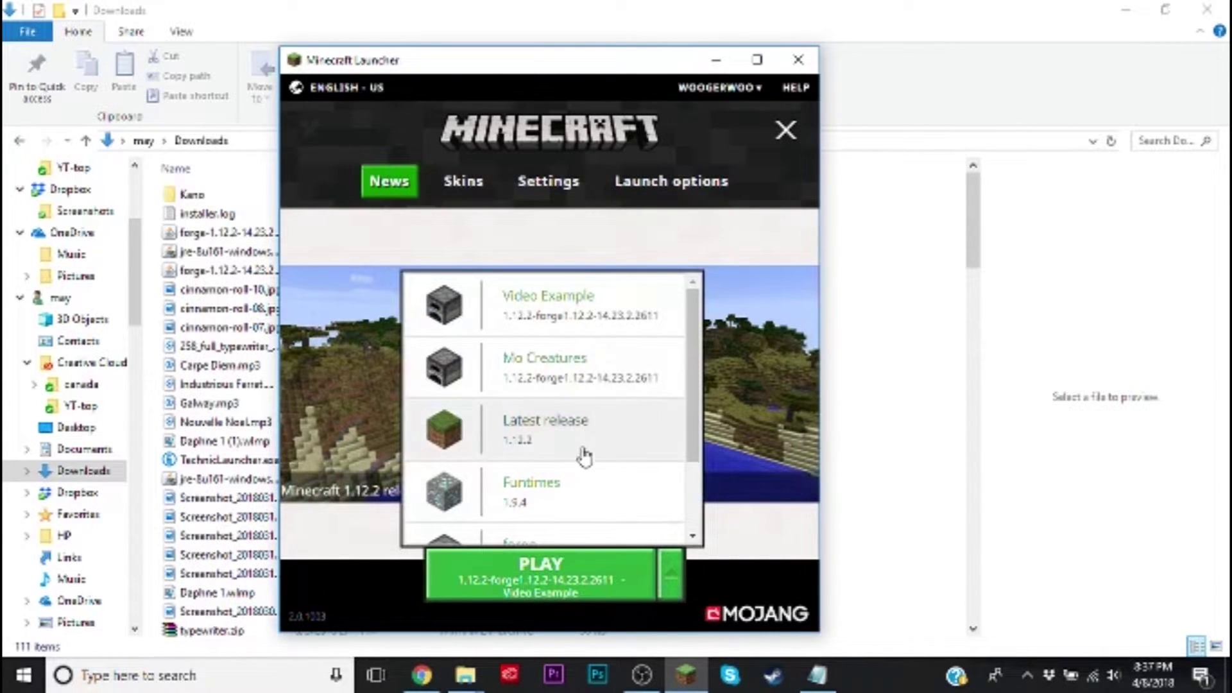
{"action": "scroll", "coordinate": [584, 457], "scroll_direction": "down", "scroll_amount": 2}
{"action": "left_click", "coordinate": [578, 524]}
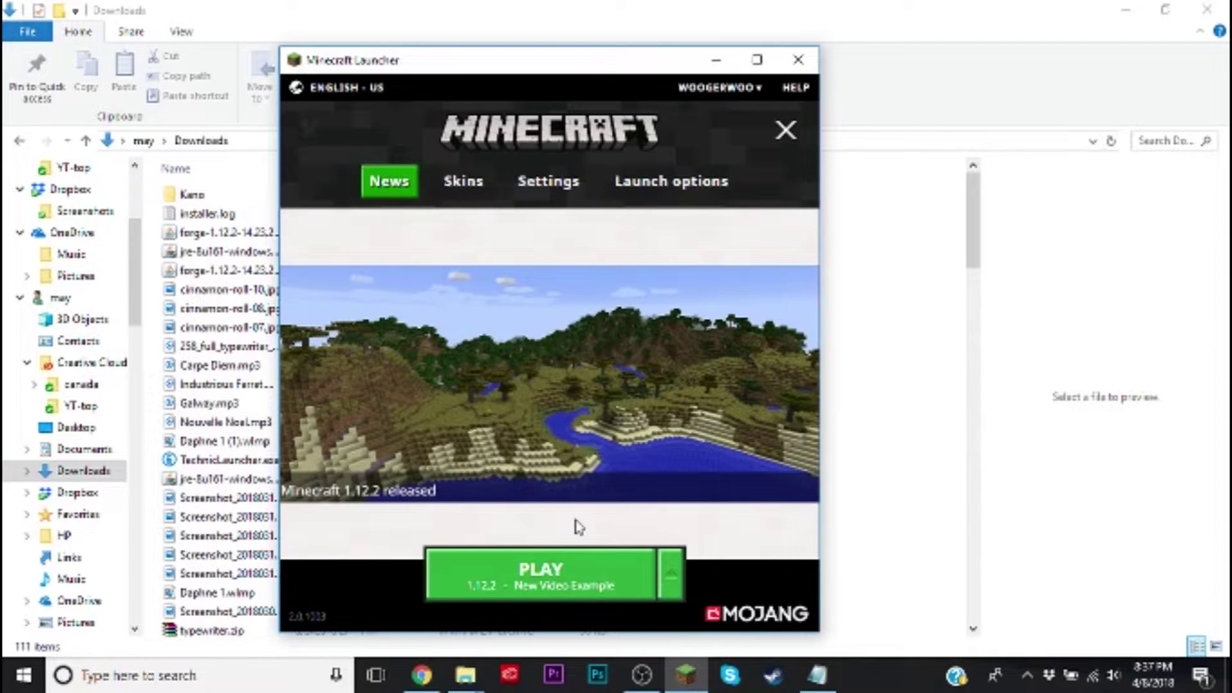
{"action": "left_click", "coordinate": [574, 589]}
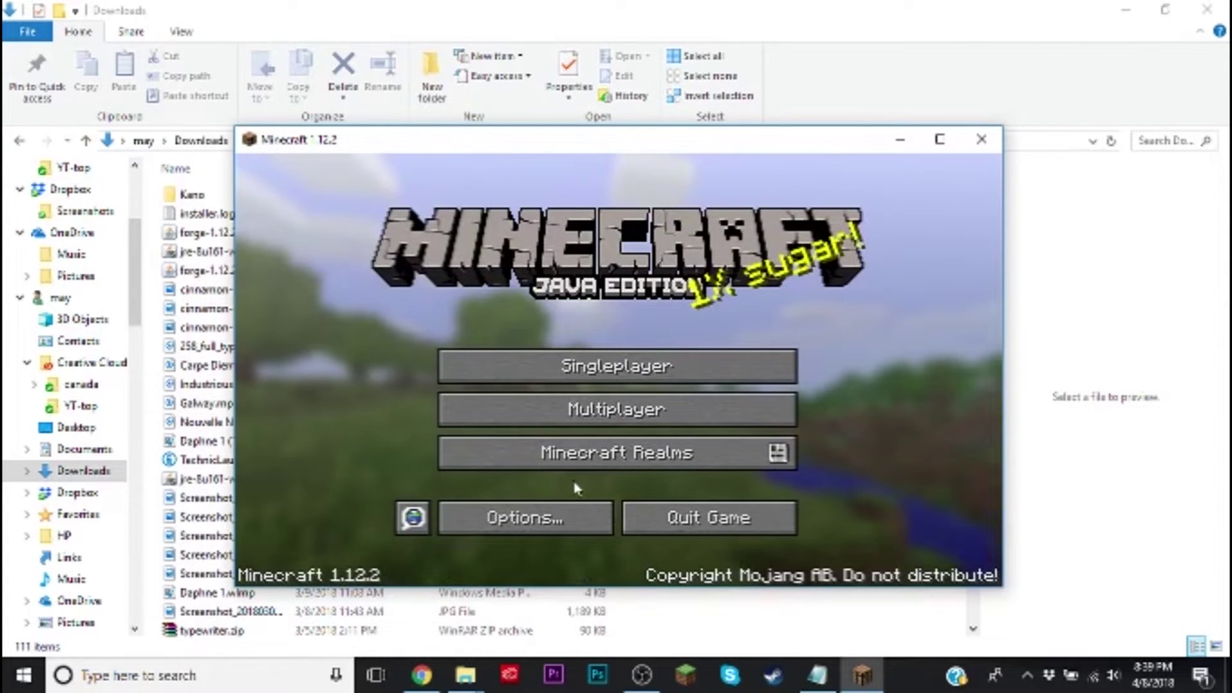
{"action": "left_click", "coordinate": [736, 523]}
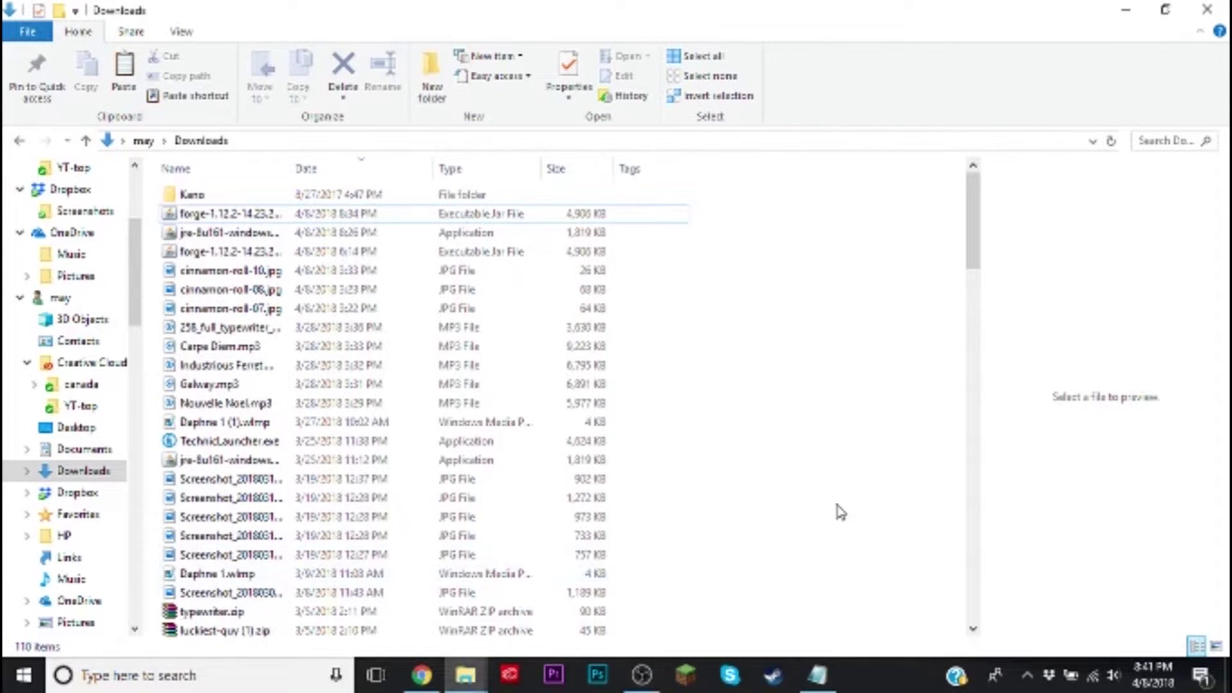
Step: Run the newest Forge 1.12.2 installer jar from Downloads and install the Forge client into the .minecraft folder
{"action": "left_click", "coordinate": [224, 215]}
{"action": "right_click", "coordinate": [224, 218]}
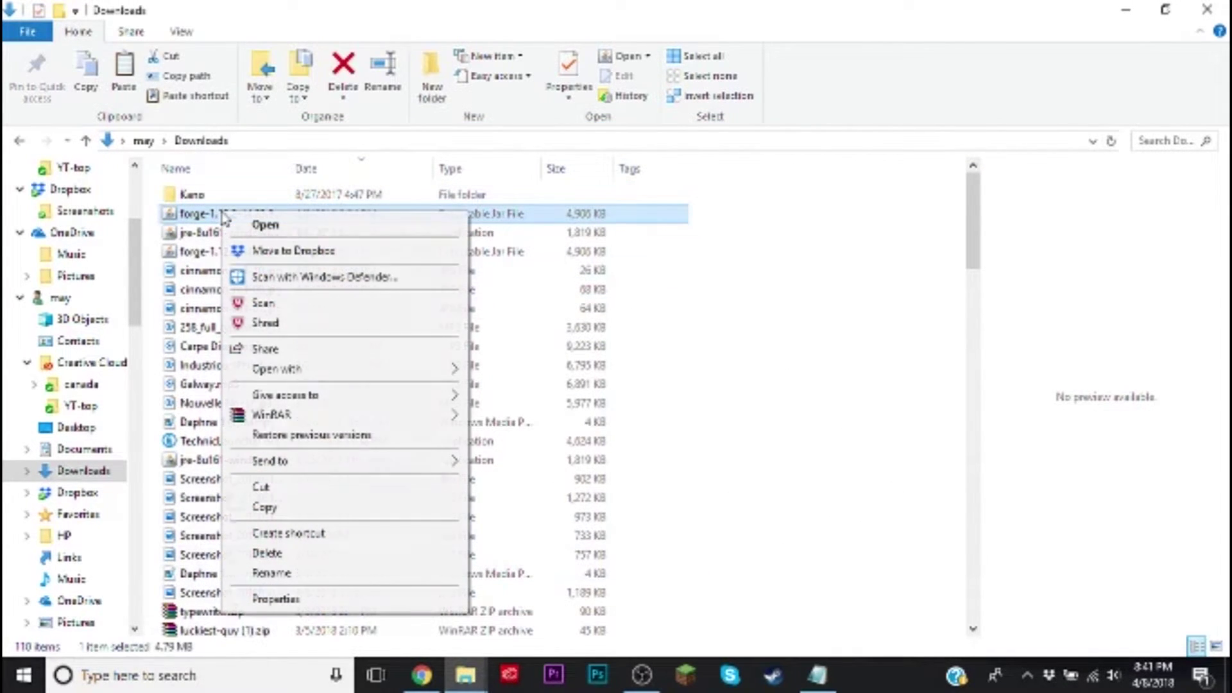
{"action": "left_click", "coordinate": [258, 224]}
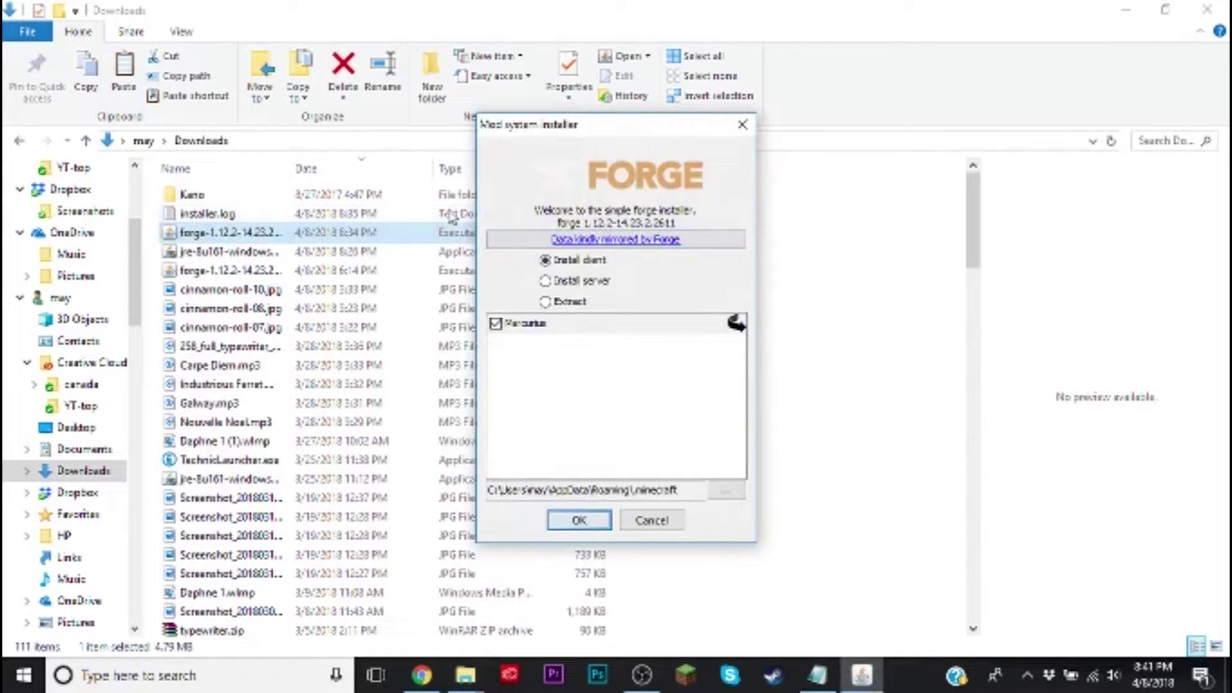
{"action": "left_click", "coordinate": [579, 521]}
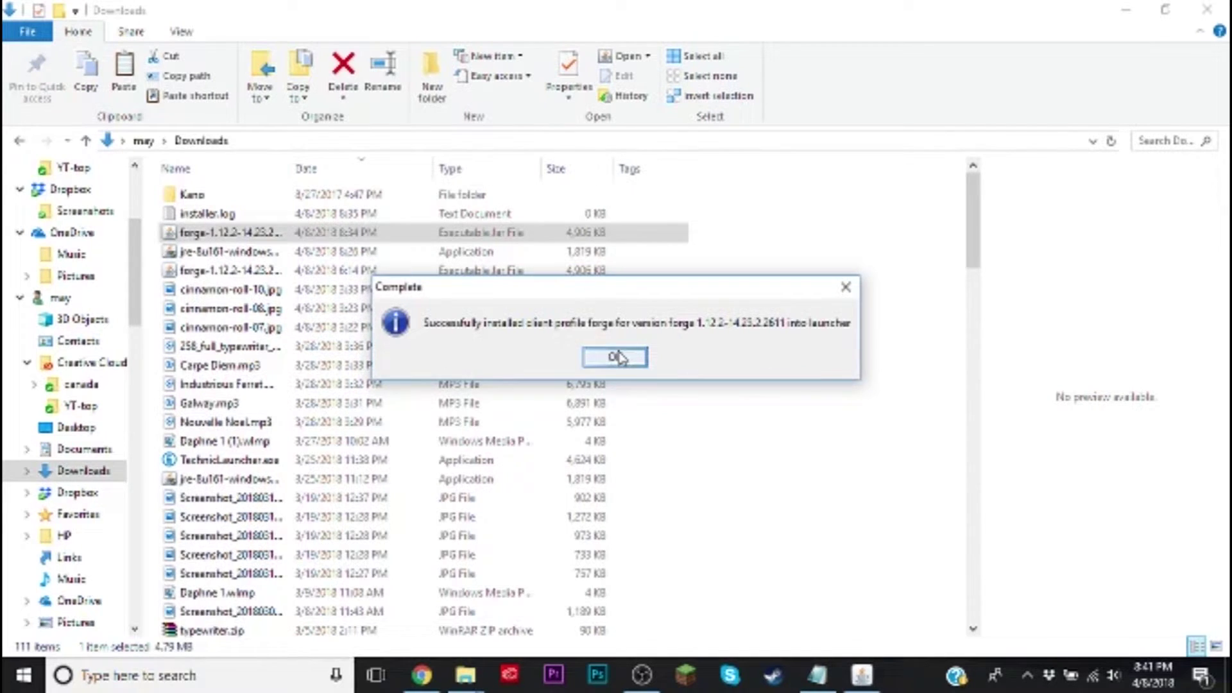
{"action": "left_click", "coordinate": [616, 355]}
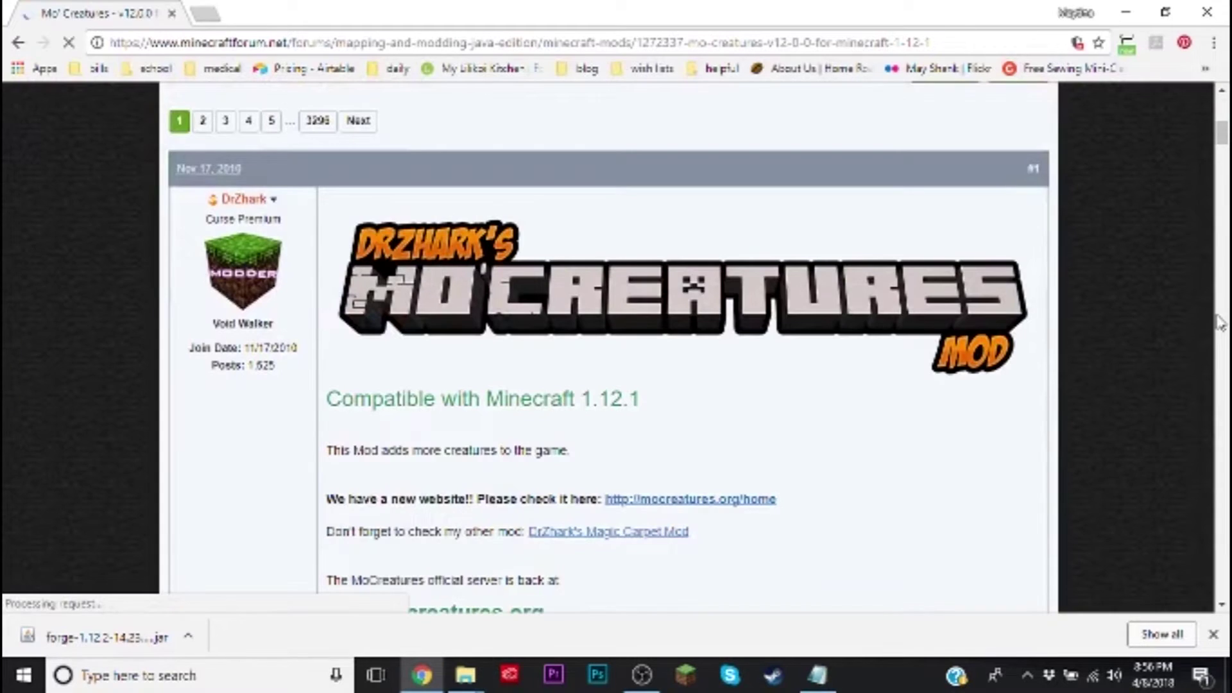
Step: Open the Mo'Creatures 12.0.4 download link for Minecraft 1.12.1 in a new browser tab and switch to it
{"action": "scroll", "coordinate": [1219, 322], "scroll_direction": "down", "scroll_amount": 5}
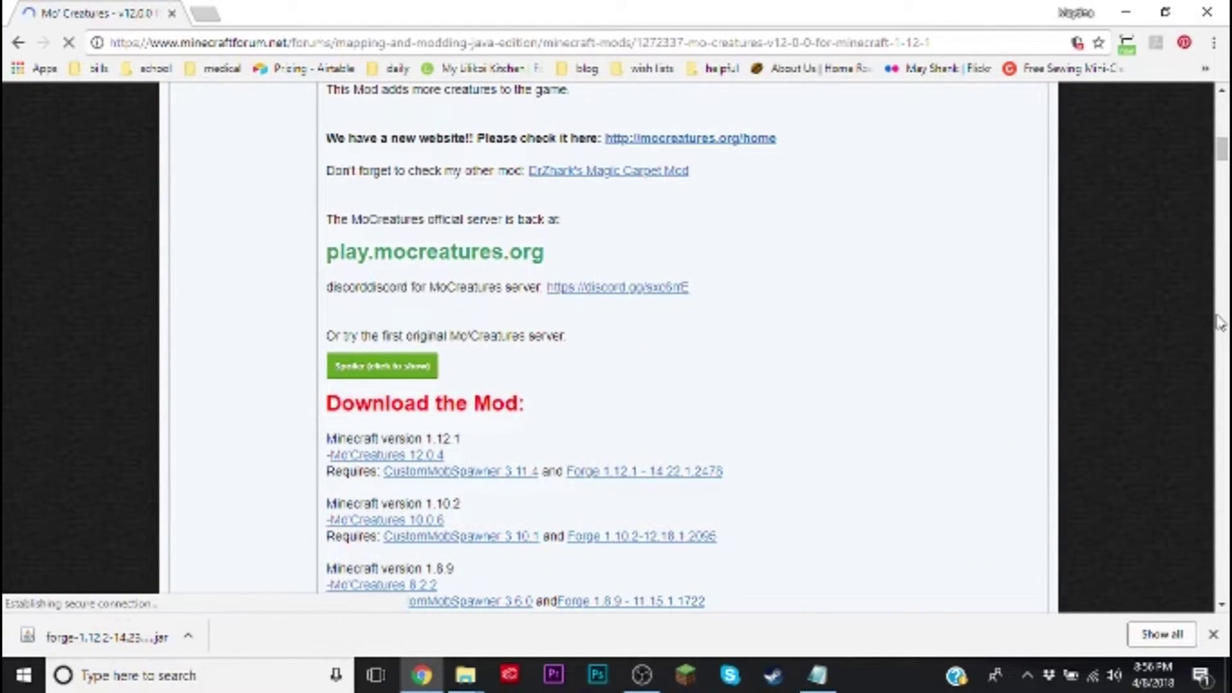
{"action": "scroll", "coordinate": [1218, 322], "scroll_direction": "down", "scroll_amount": 3}
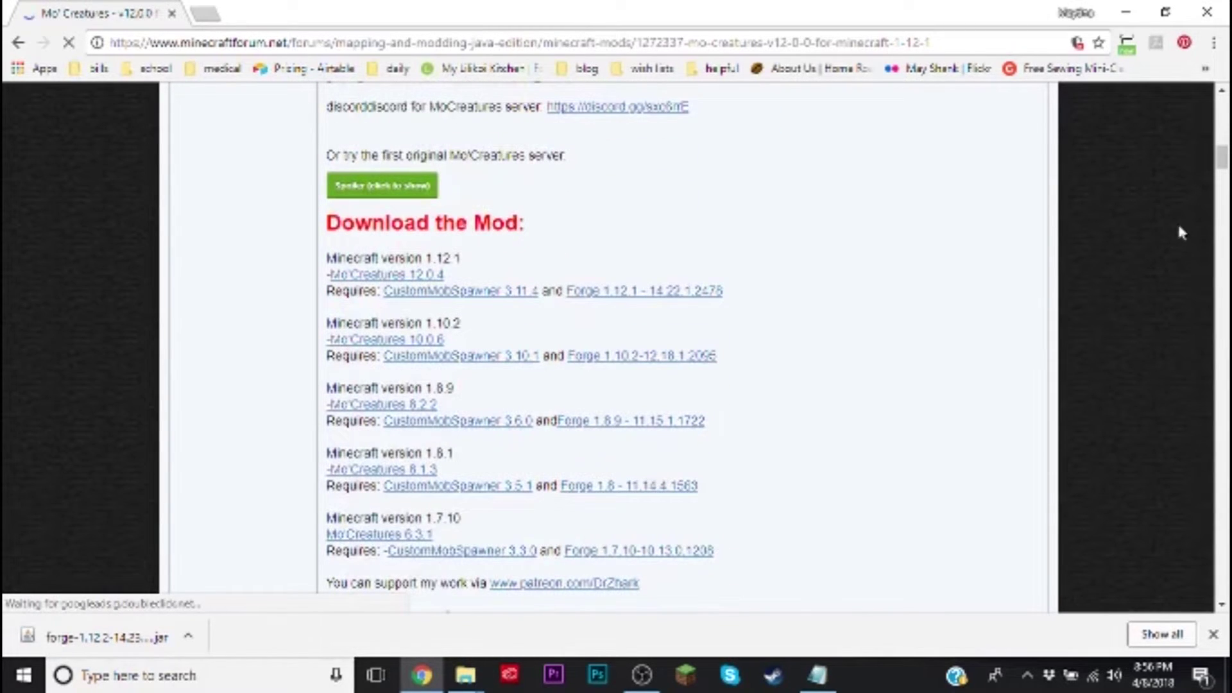
{"action": "left_click", "coordinate": [421, 281]}
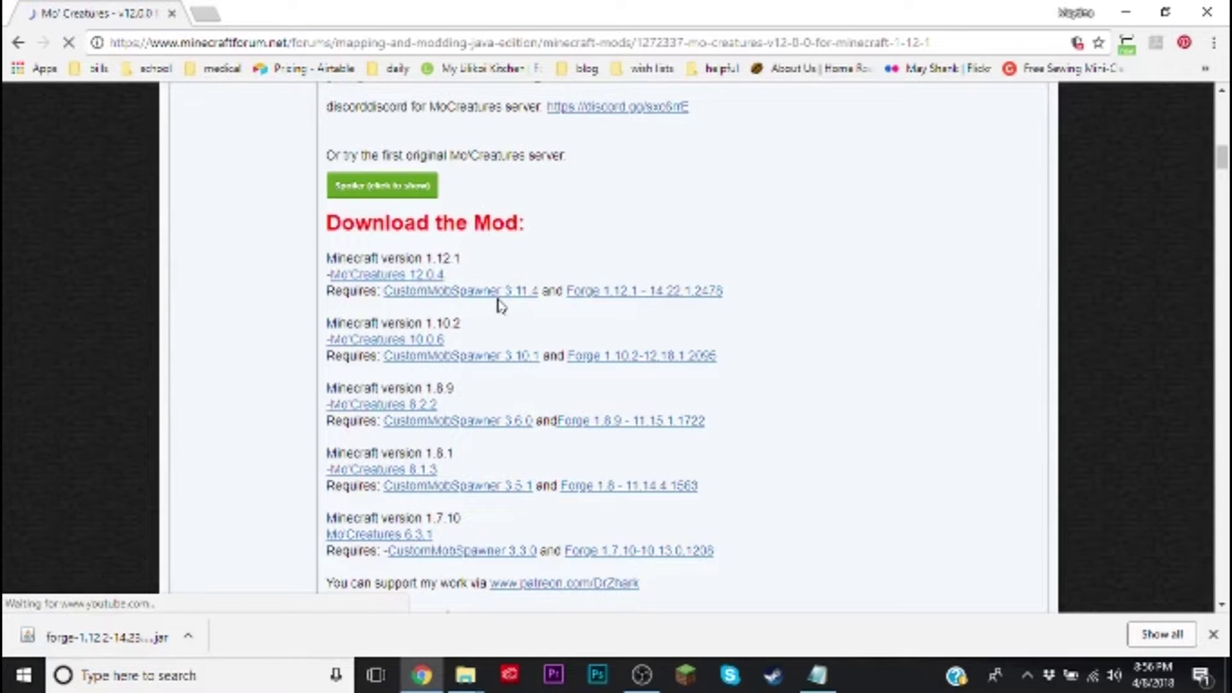
{"action": "left_click", "coordinate": [648, 292]}
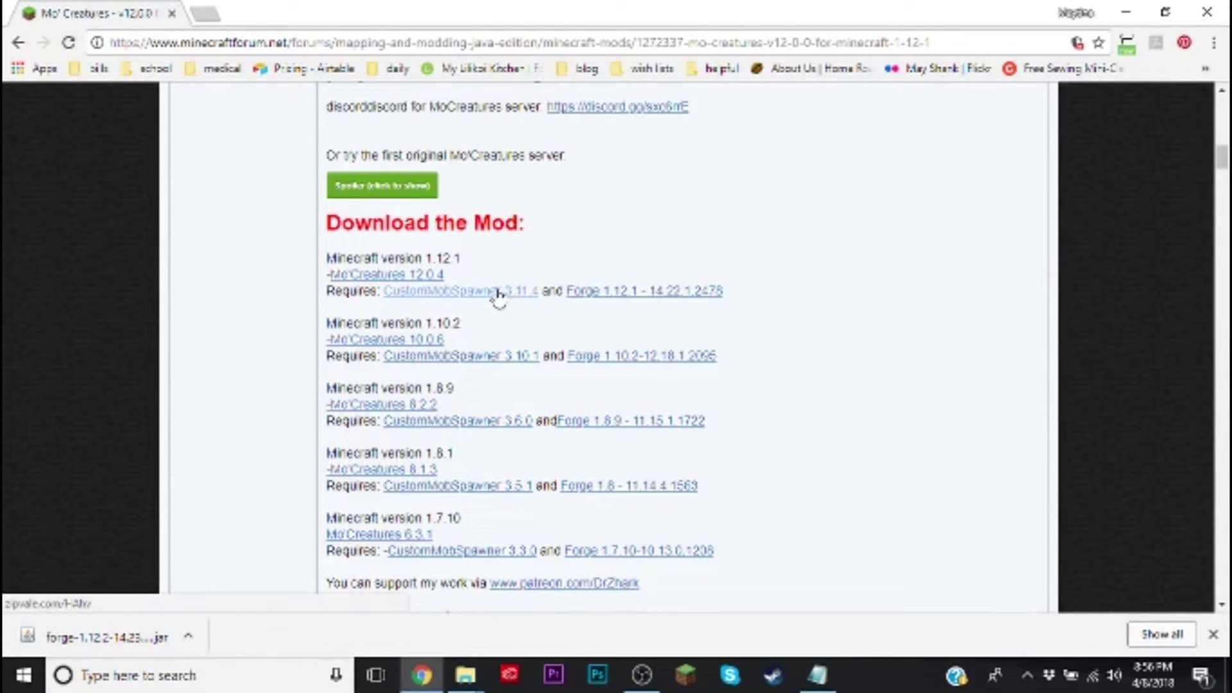
{"action": "right_click", "coordinate": [440, 282]}
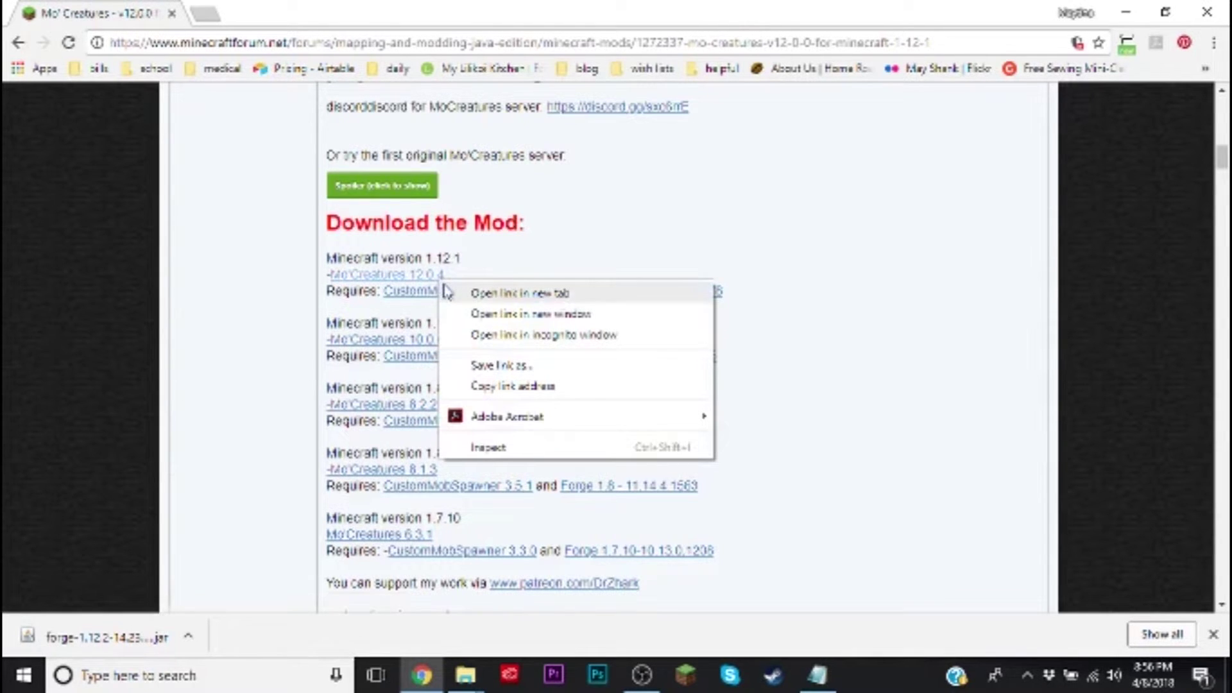
{"action": "left_click", "coordinate": [447, 292]}
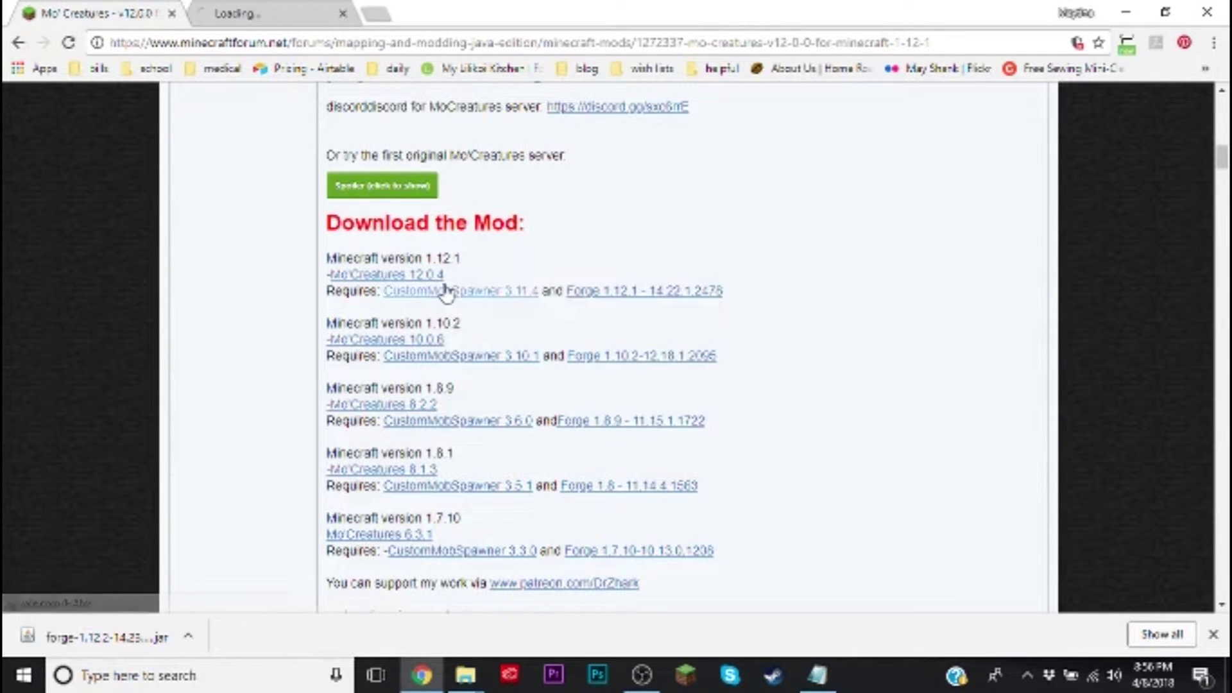
{"action": "left_click", "coordinate": [260, 19]}
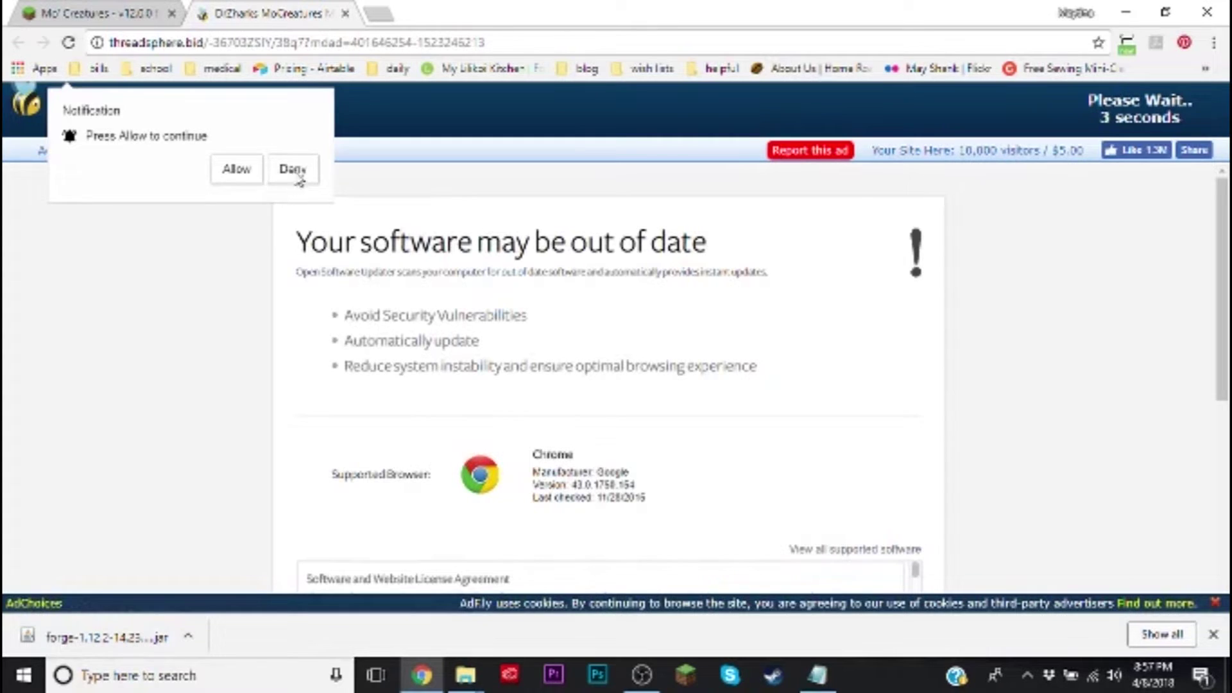
Step: Deny the site notification, skip the AdF.ly ad, download and keep the DrZharks MoCreatures Mod-12.0.4 jar from MediaFire, closing the pop-up and download tab
{"action": "left_click", "coordinate": [292, 169]}
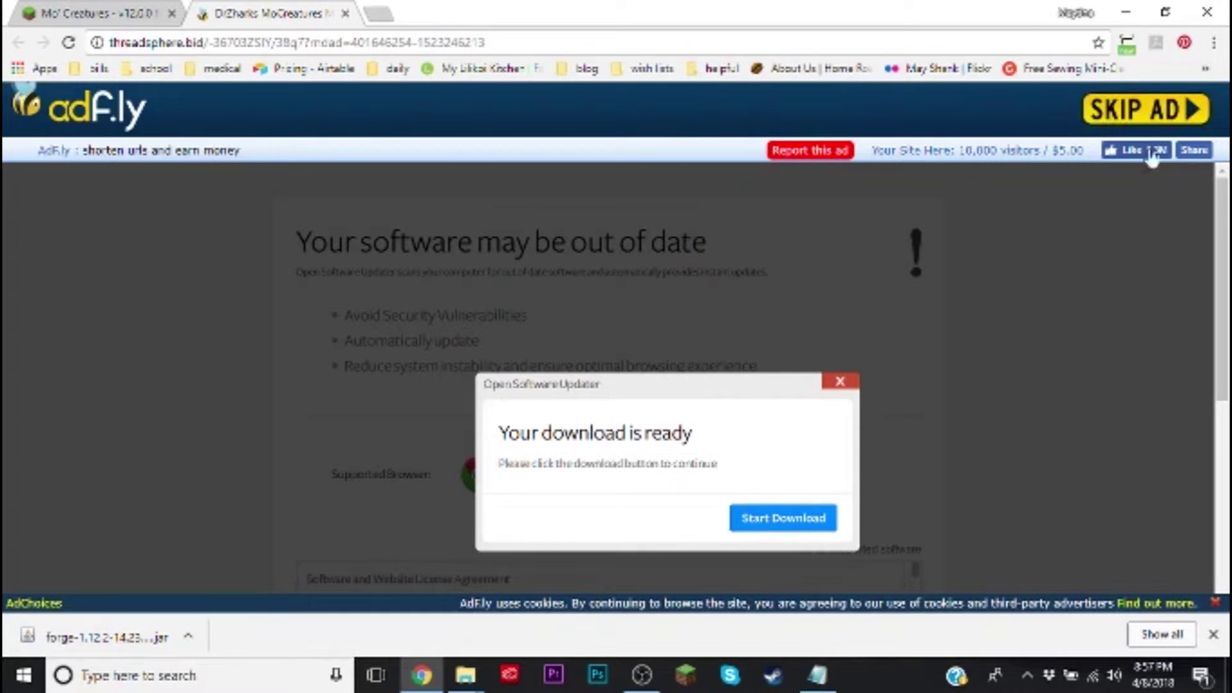
{"action": "left_click", "coordinate": [1146, 117]}
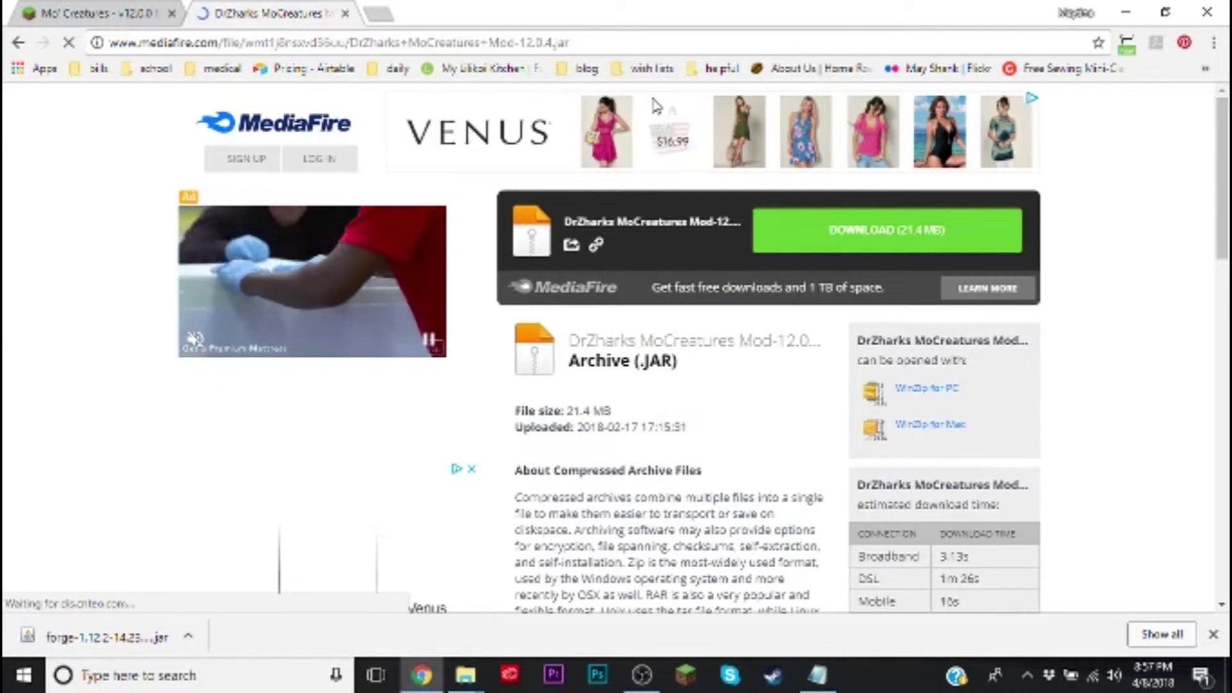
{"action": "left_click", "coordinate": [885, 236]}
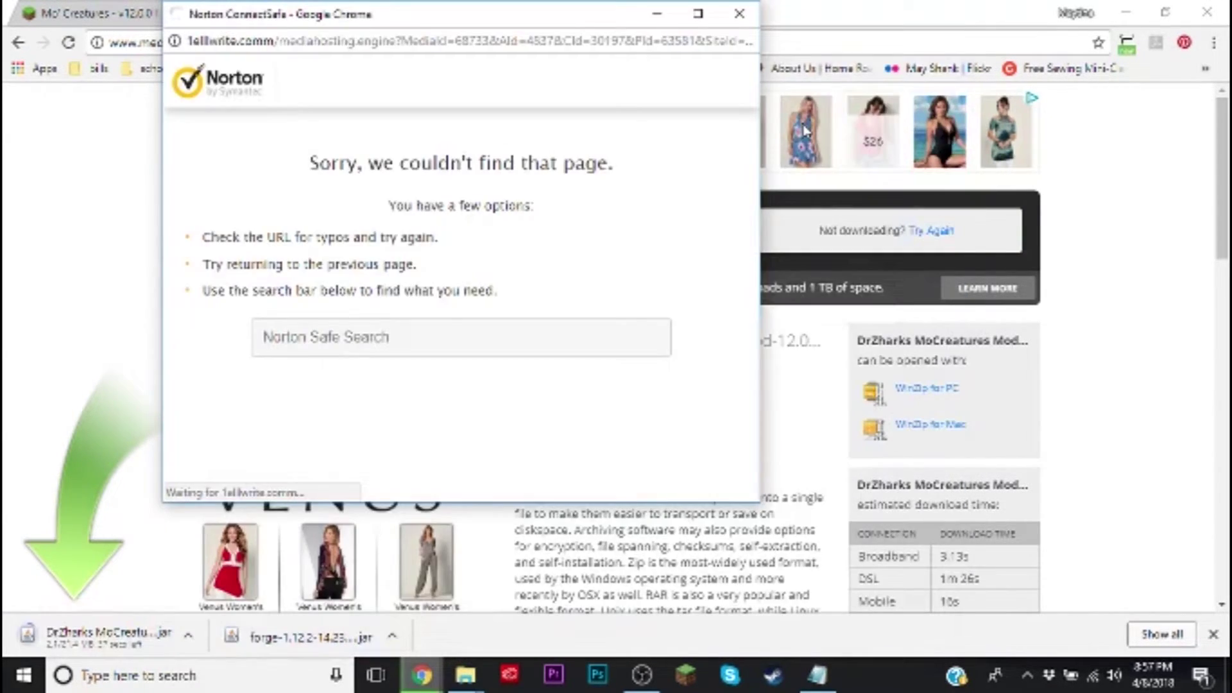
{"action": "left_click", "coordinate": [738, 14]}
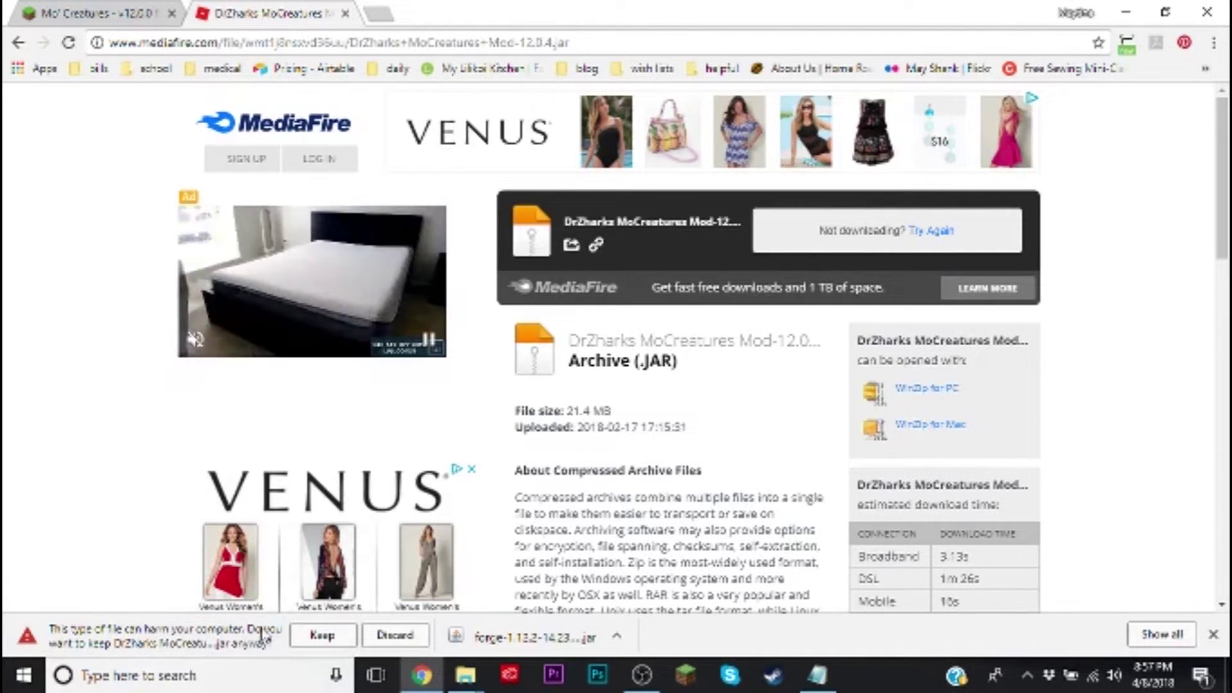
{"action": "left_click", "coordinate": [321, 635]}
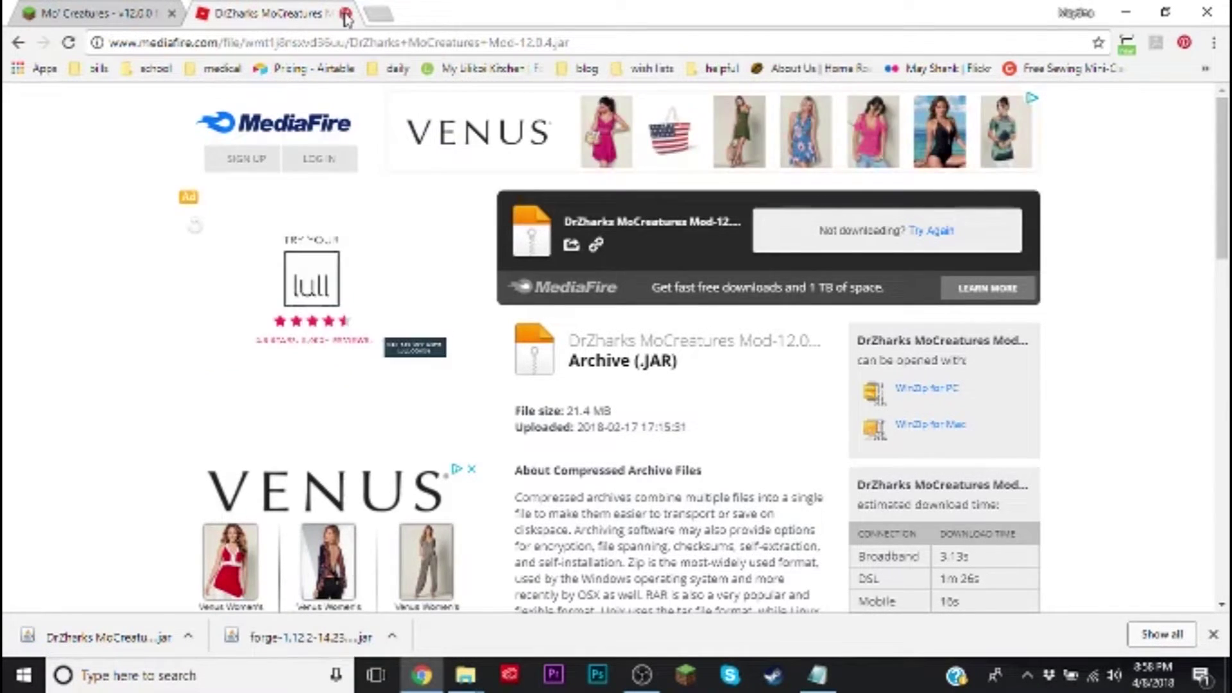
{"action": "left_click", "coordinate": [345, 14]}
Step: Open the CustomMobSpawner link in a new tab, skip its ad, and download CustomMobSpawner-3.11.4.jar from MediaFire, closing the stray ad tab
{"action": "right_click", "coordinate": [486, 293]}
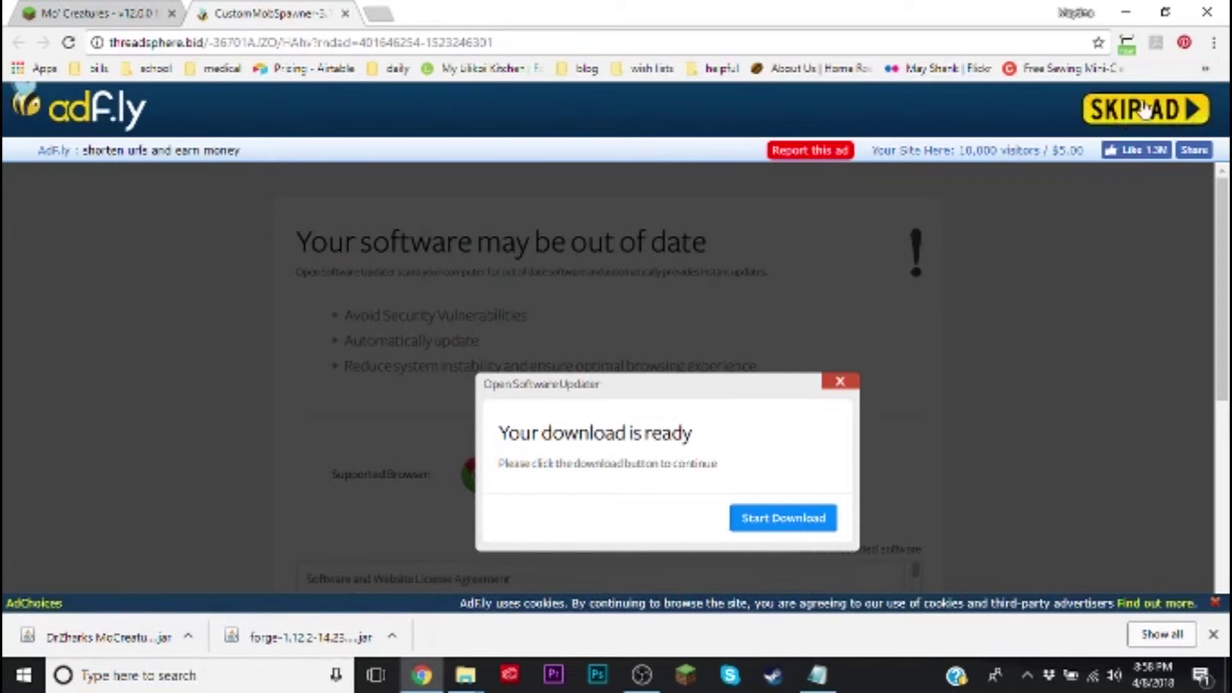
{"action": "left_click", "coordinate": [1141, 107]}
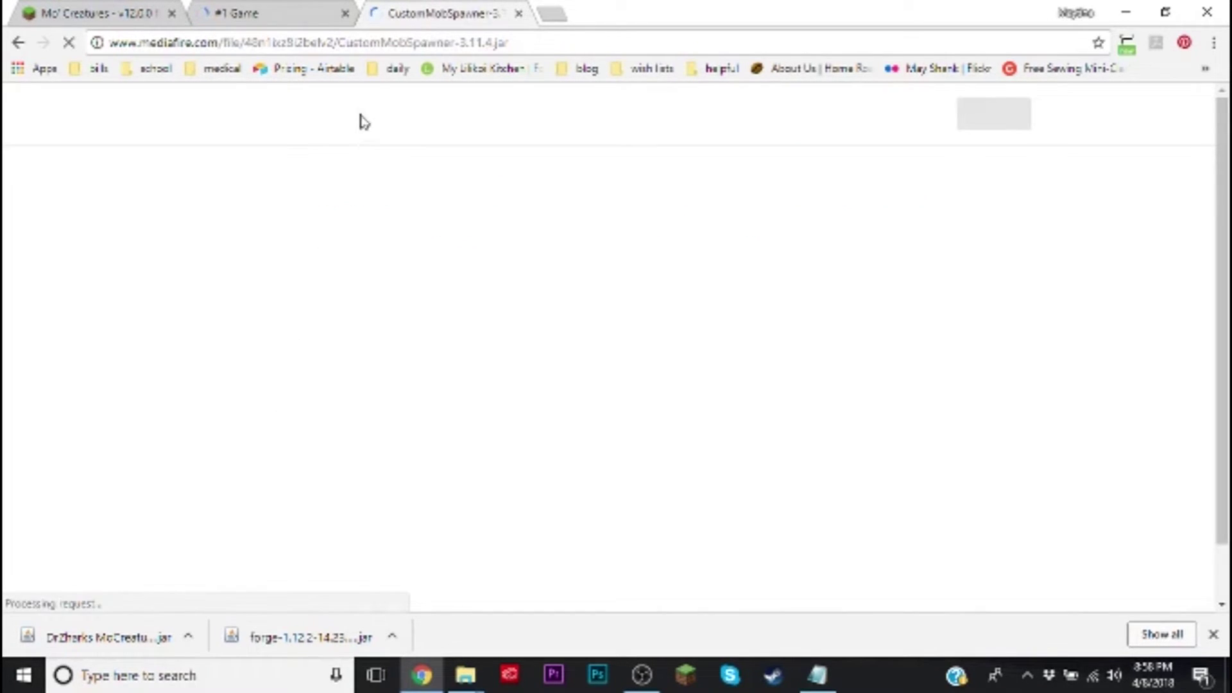
{"action": "left_click", "coordinate": [347, 14]}
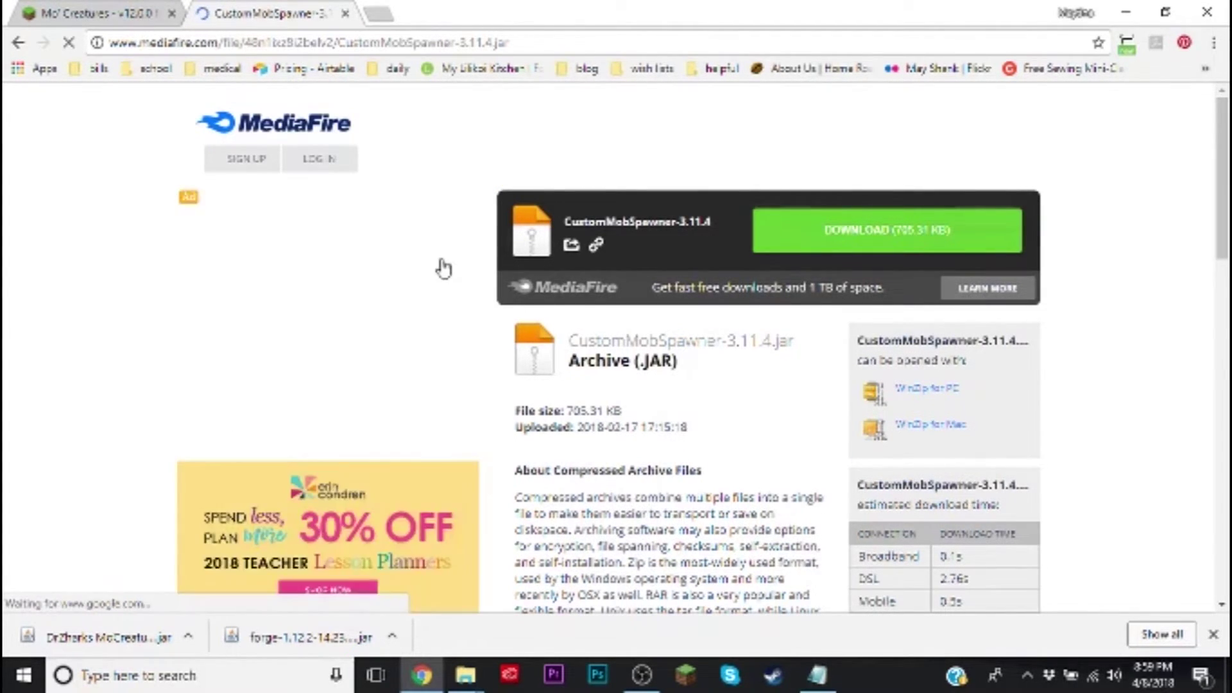
{"action": "left_click", "coordinate": [894, 236]}
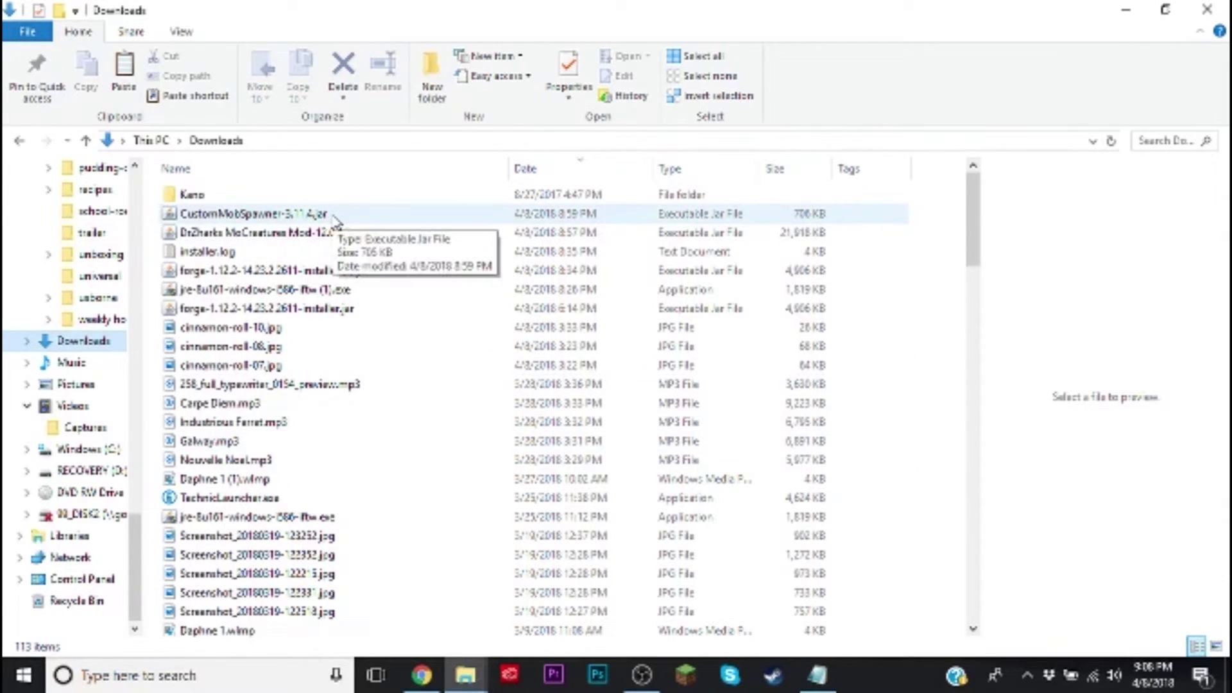
Step: Move CustomMobSpawner-3.11.4.jar and DrZharks MoCreatures Mod-12.0.4.jar from Downloads onto the desktop and close the Downloads window
{"action": "left_click", "coordinate": [340, 219]}
{"action": "left_click", "coordinate": [340, 234], "text": "shift"}
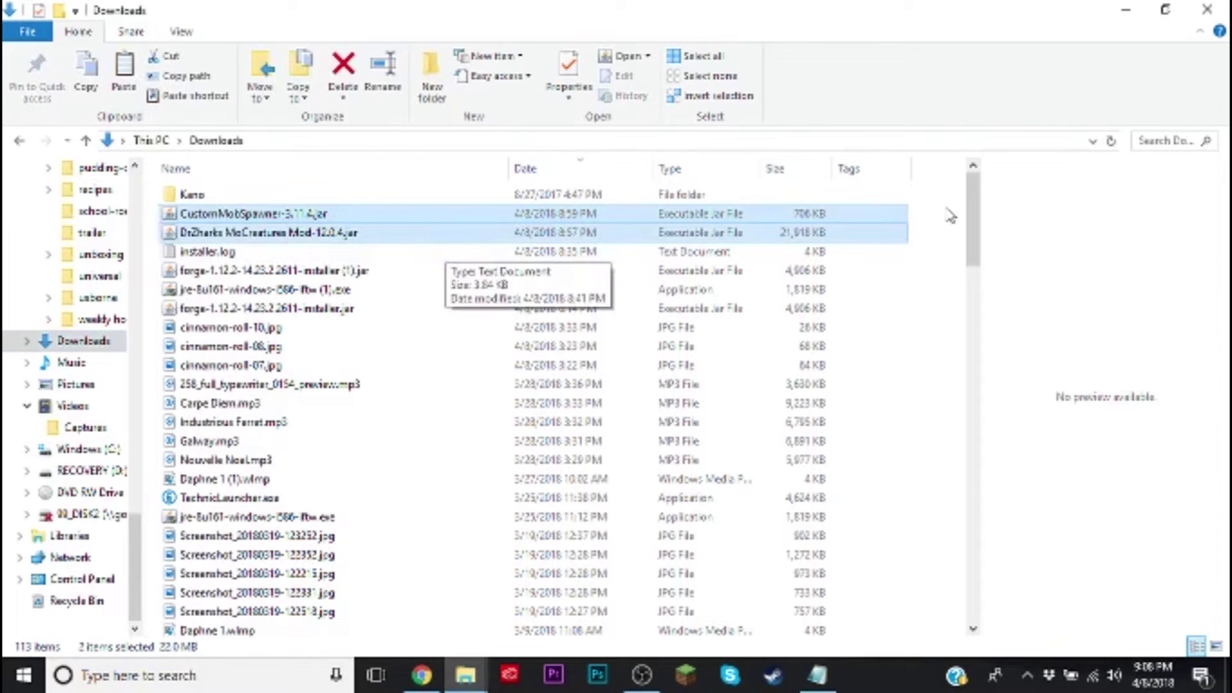
{"action": "left_click", "coordinate": [1165, 10]}
{"action": "left_click", "coordinate": [1228, 674]}
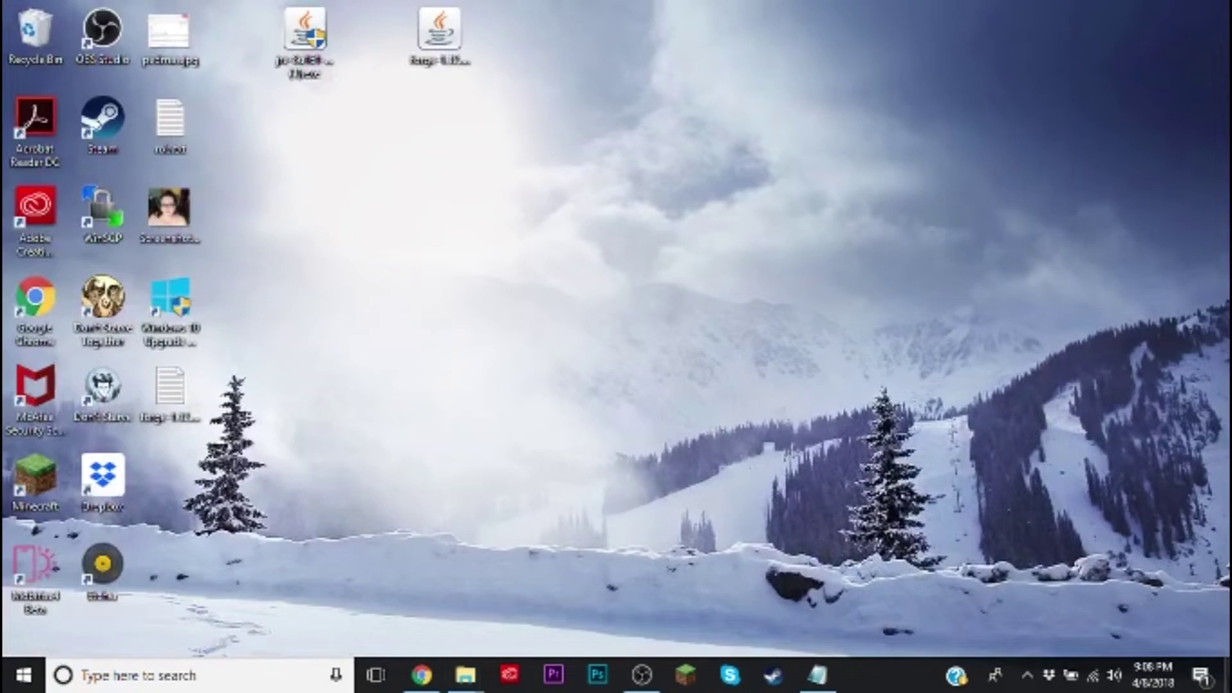
{"action": "mouse_move", "coordinate": [471, 675]}
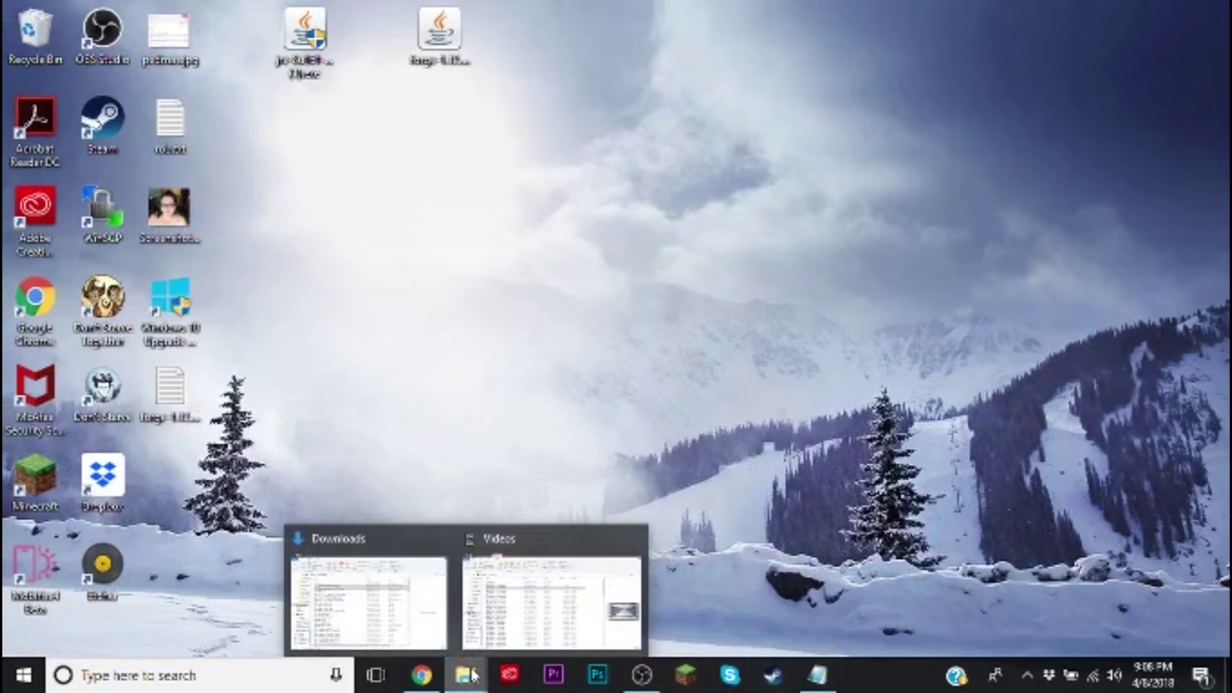
{"action": "left_click", "coordinate": [404, 633]}
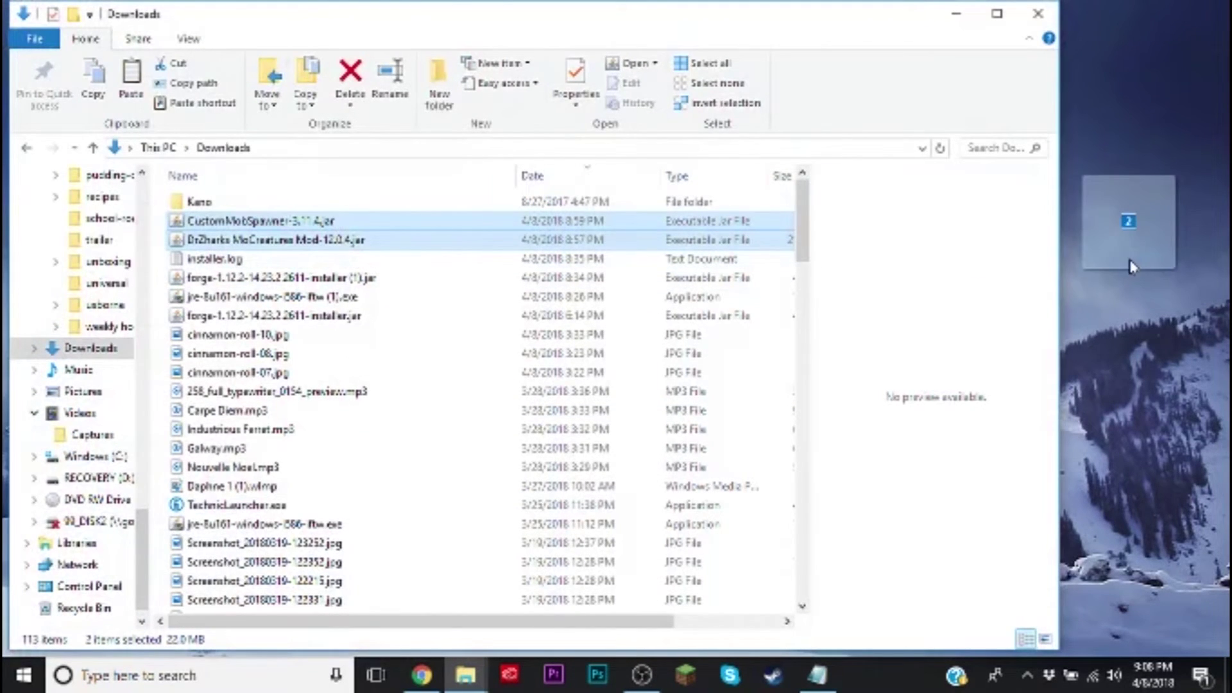
{"action": "left_click", "coordinate": [1131, 267]}
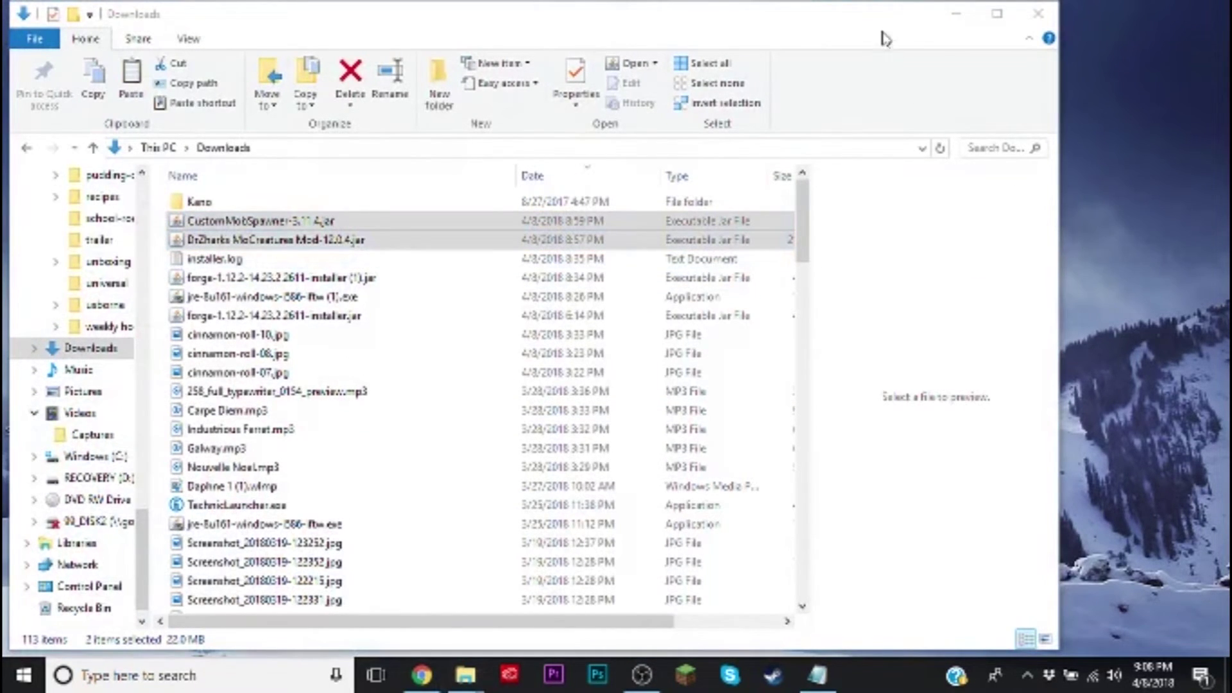
{"action": "left_click", "coordinate": [1038, 15]}
{"action": "left_click", "coordinate": [1105, 331]}
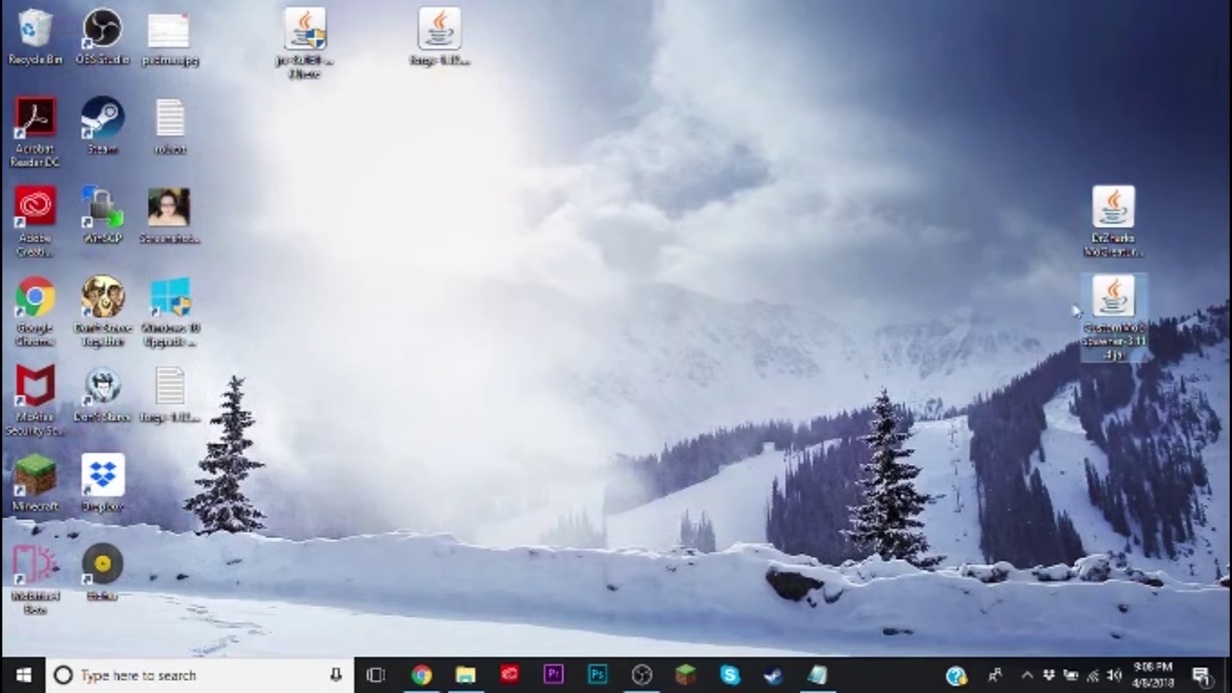
Step: Search Windows for Run, use it to open %appdata%, and go into the .minecraft folder
{"action": "left_click", "coordinate": [181, 676]}
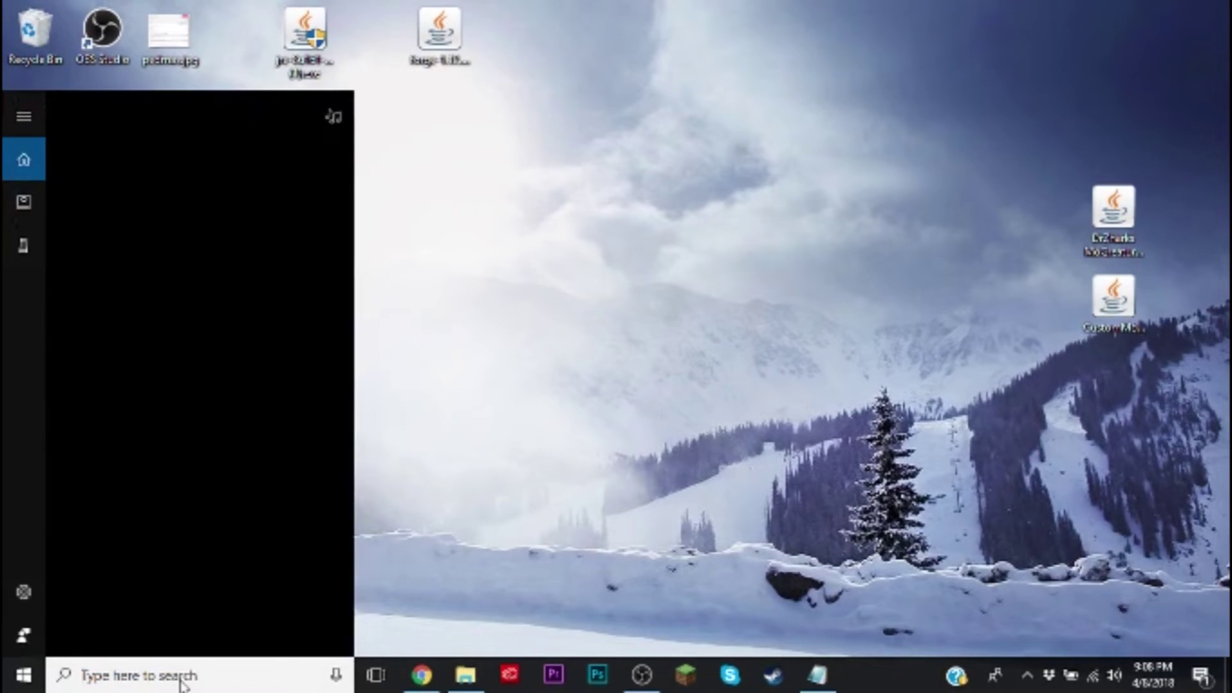
{"action": "type", "text": "r"}
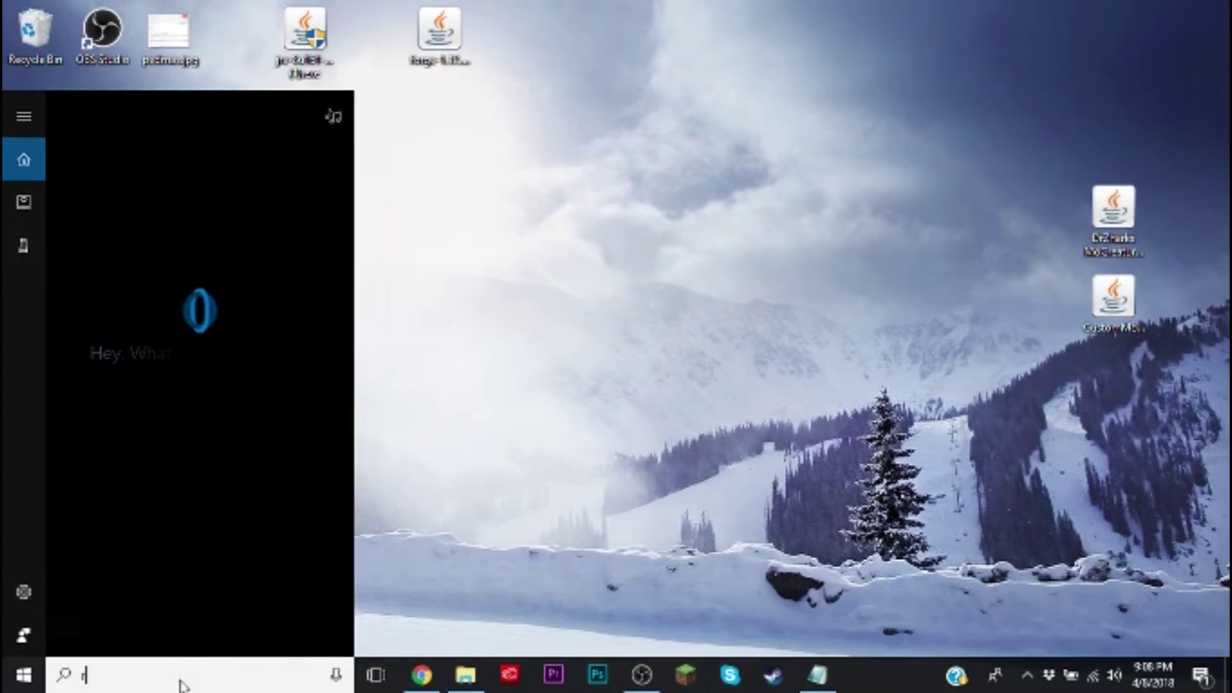
{"action": "type", "text": "un"}
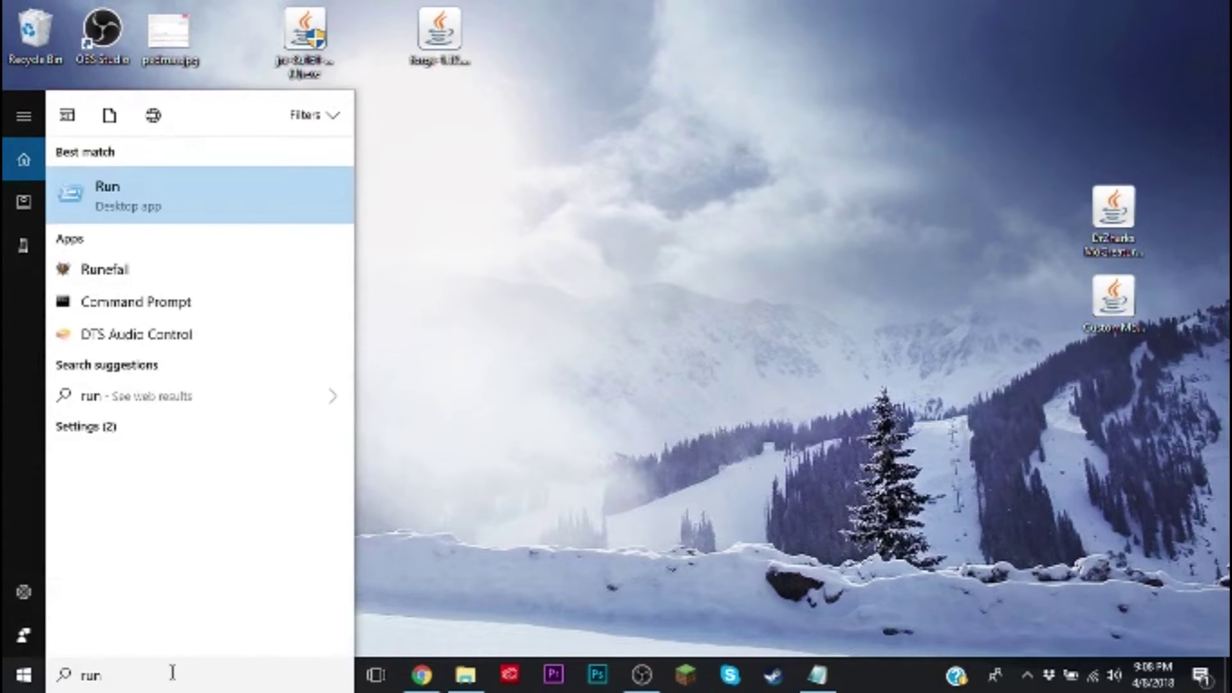
{"action": "left_click", "coordinate": [246, 204]}
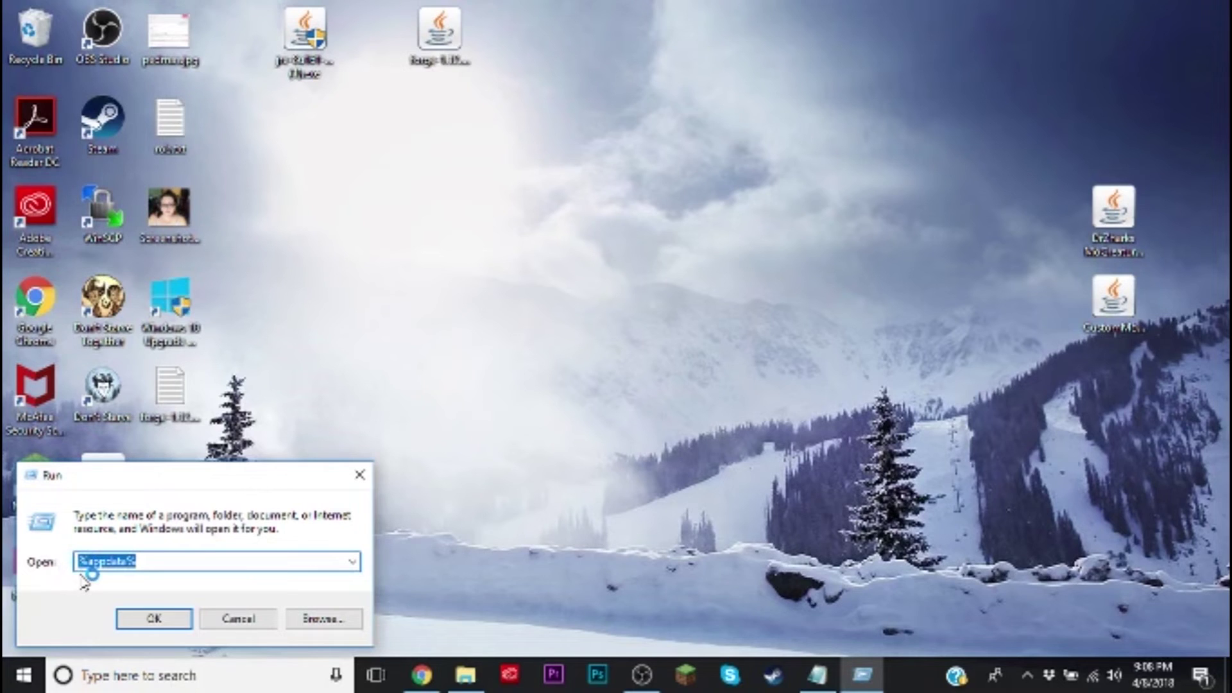
{"action": "left_click", "coordinate": [149, 561]}
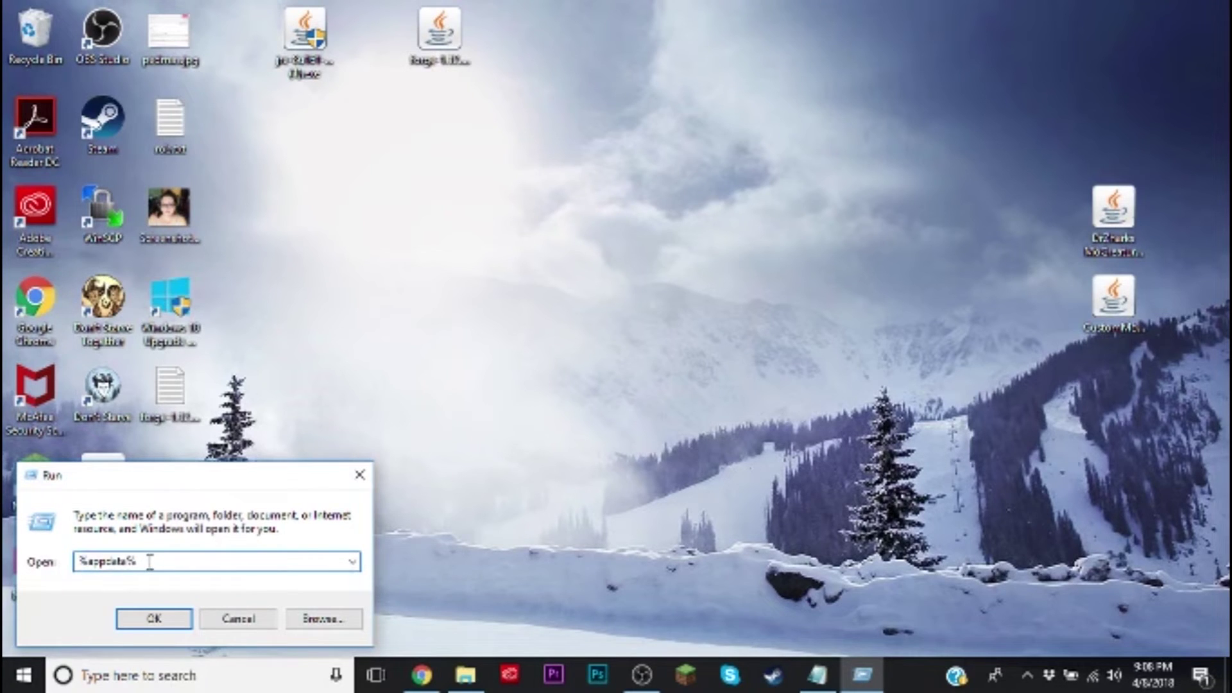
{"action": "left_click", "coordinate": [164, 621]}
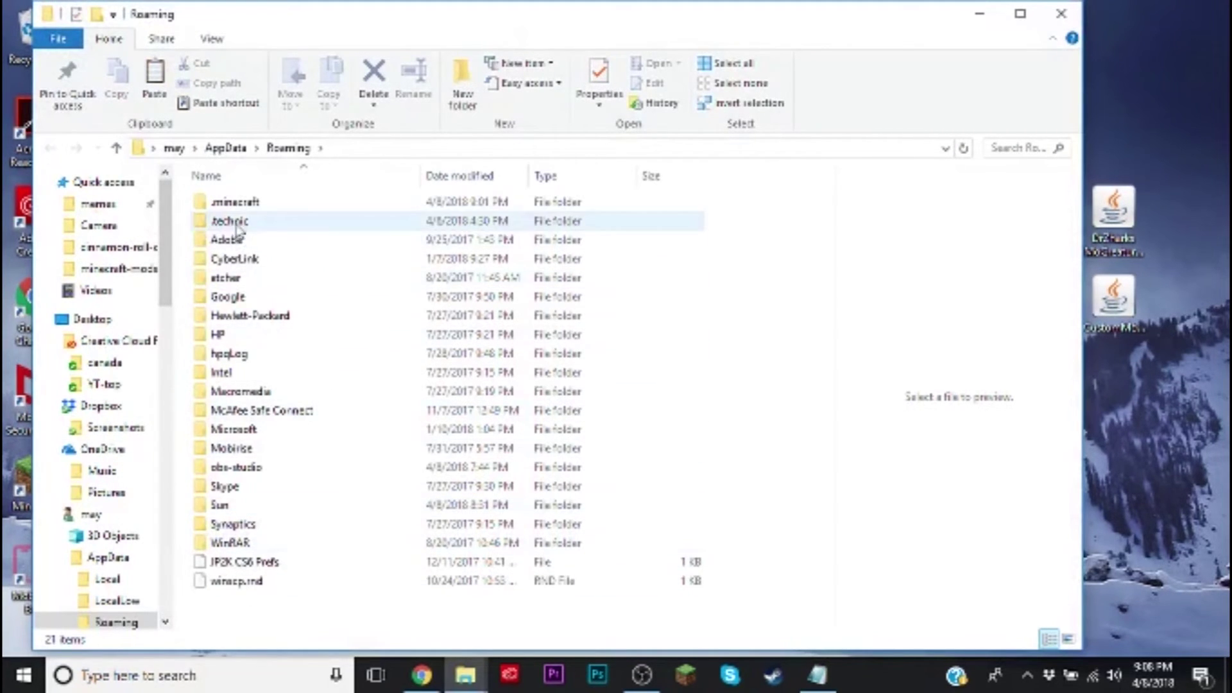
{"action": "double_click", "coordinate": [298, 208]}
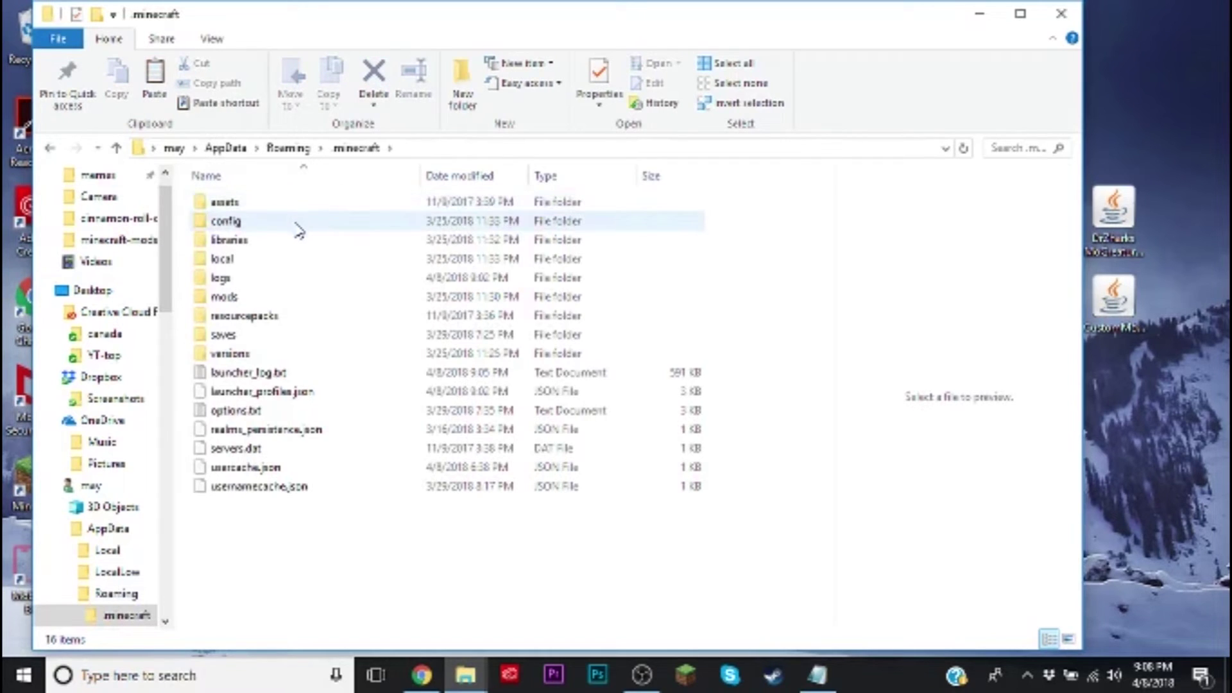
{"action": "left_click", "coordinate": [249, 296]}
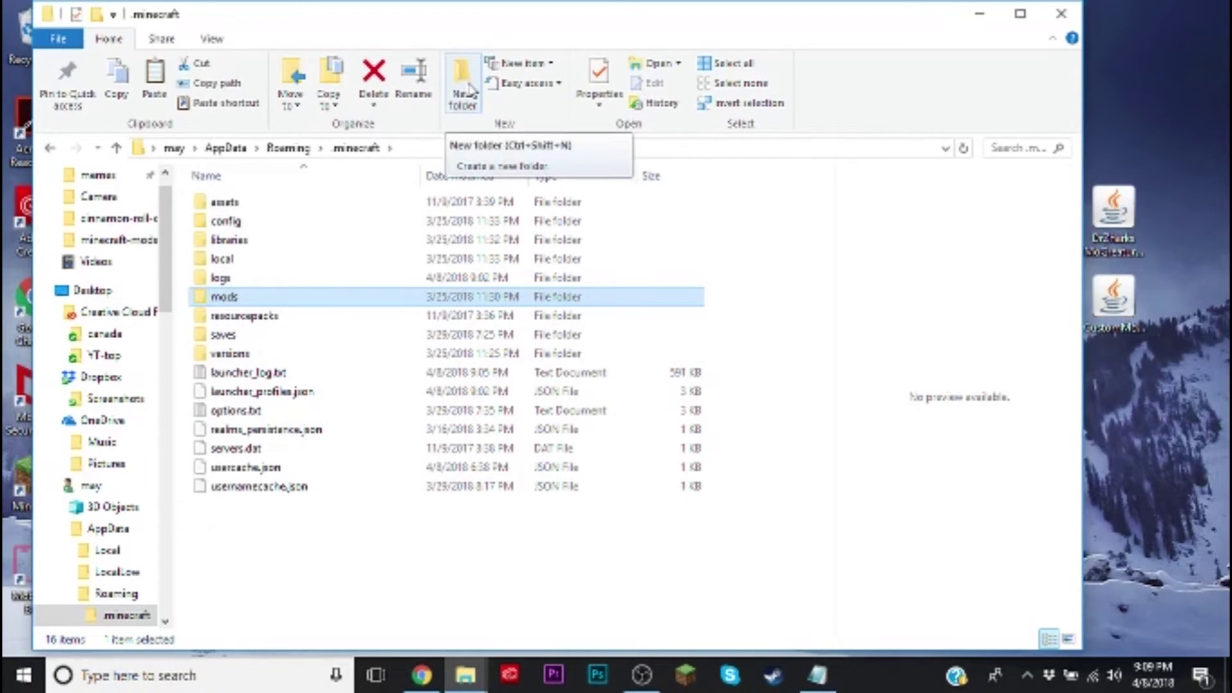
{"action": "left_click", "coordinate": [290, 569]}
{"action": "right_click", "coordinate": [290, 569]}
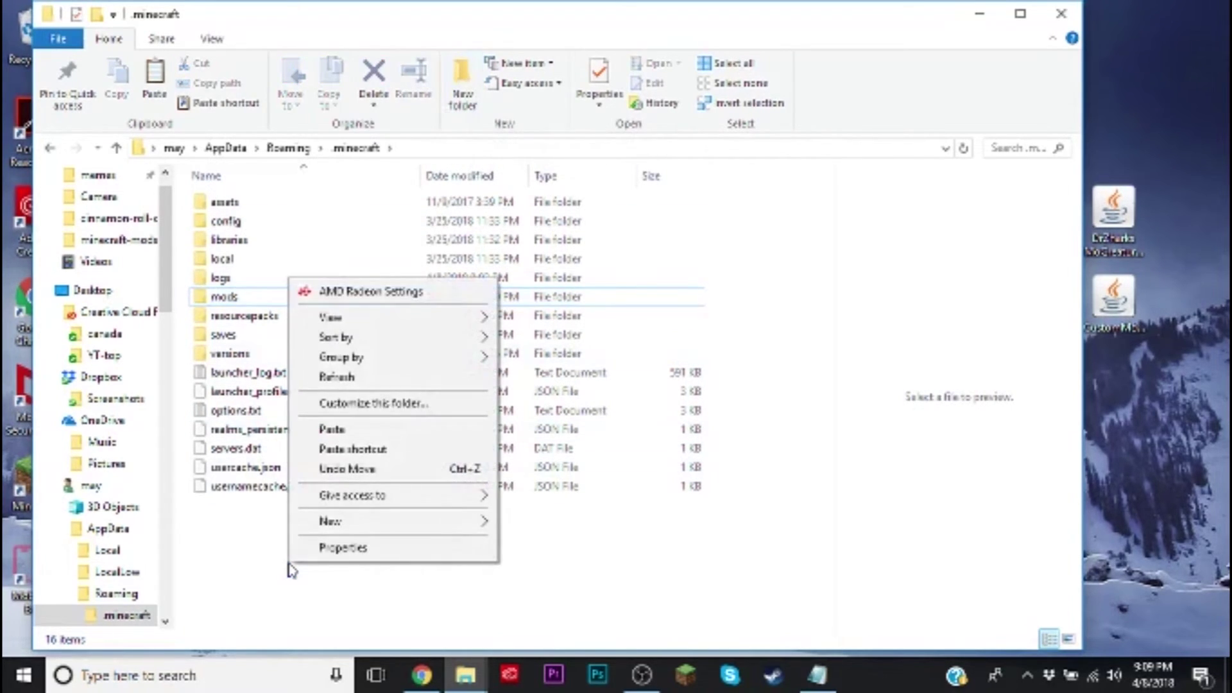
{"action": "mouse_move", "coordinate": [327, 523]}
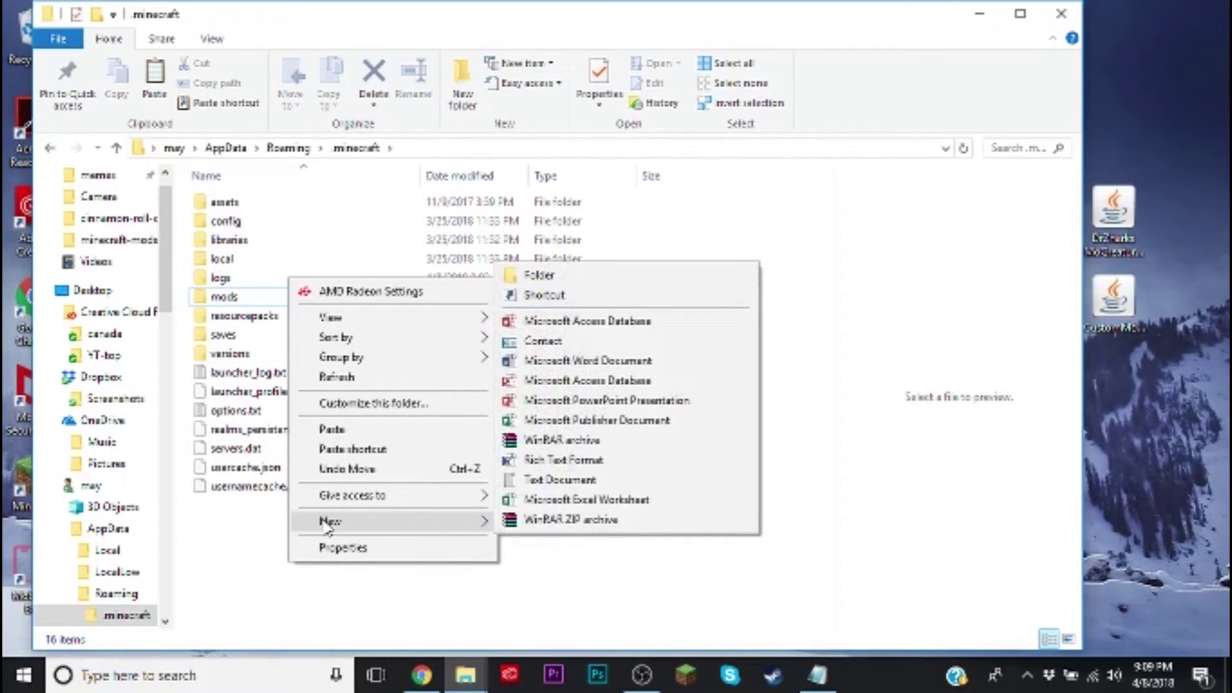
{"action": "left_click", "coordinate": [244, 616]}
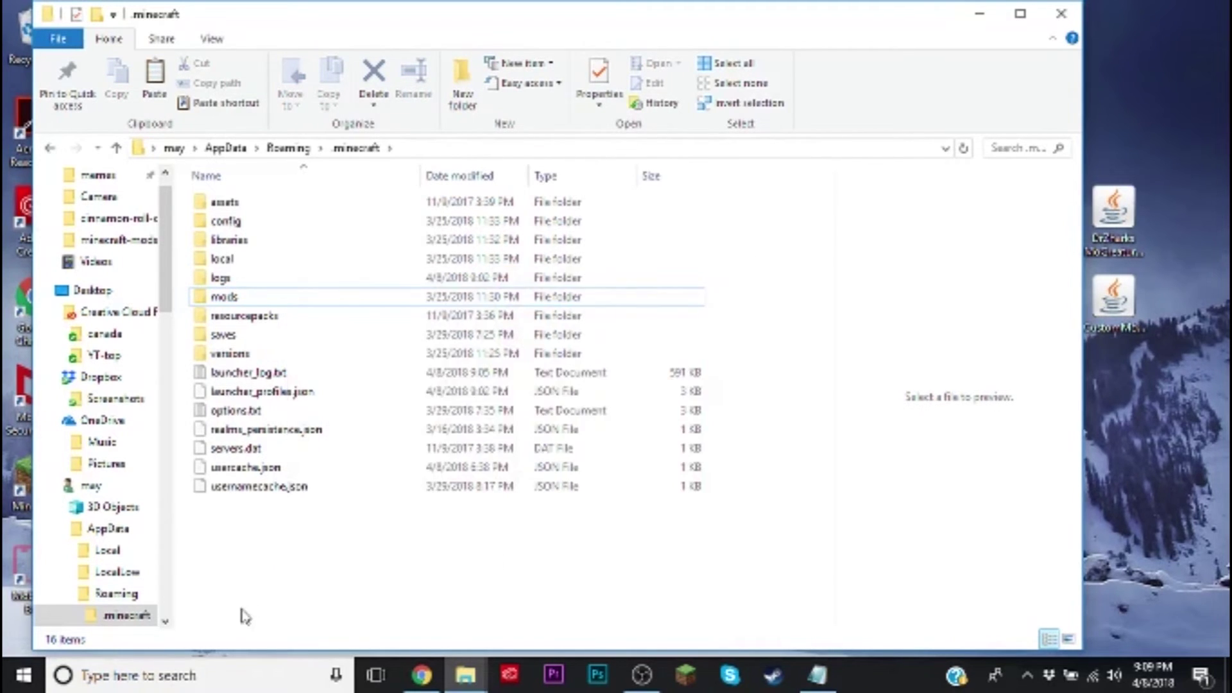
Step: Open the mods folder inside .minecraft, reposition the two mod jars on the desktop beside its window, and close the folder
{"action": "left_click", "coordinate": [244, 304]}
{"action": "double_click", "coordinate": [245, 303]}
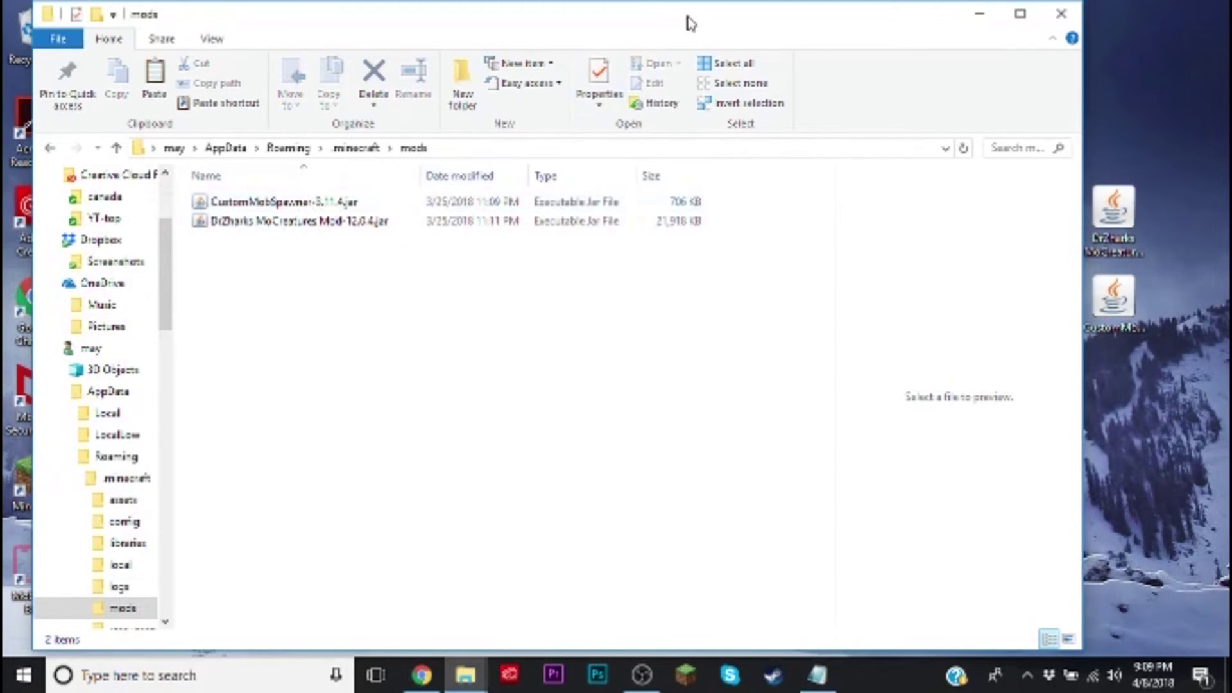
{"action": "left_click_drag", "start_coordinate": [692, 19], "coordinate": [625, 24]}
{"action": "mouse_move", "coordinate": [1183, 394]}
{"action": "left_mouse_down"}
{"action": "mouse_move", "coordinate": [1128, 167]}
{"action": "mouse_move", "coordinate": [414, 393]}
{"action": "mouse_move", "coordinate": [1154, 465]}
{"action": "mouse_move", "coordinate": [1183, 387]}
{"action": "left_mouse_up"}
{"action": "left_click_drag", "start_coordinate": [571, 32], "coordinate": [640, 31]}
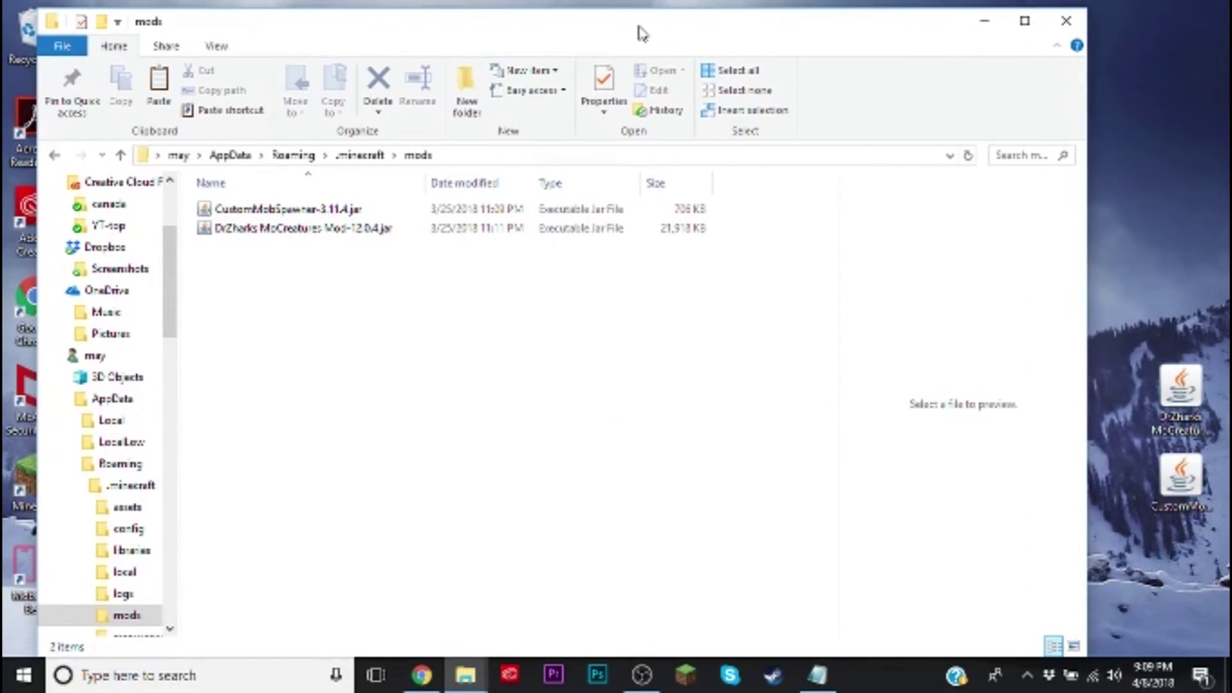
{"action": "left_click", "coordinate": [1068, 23]}
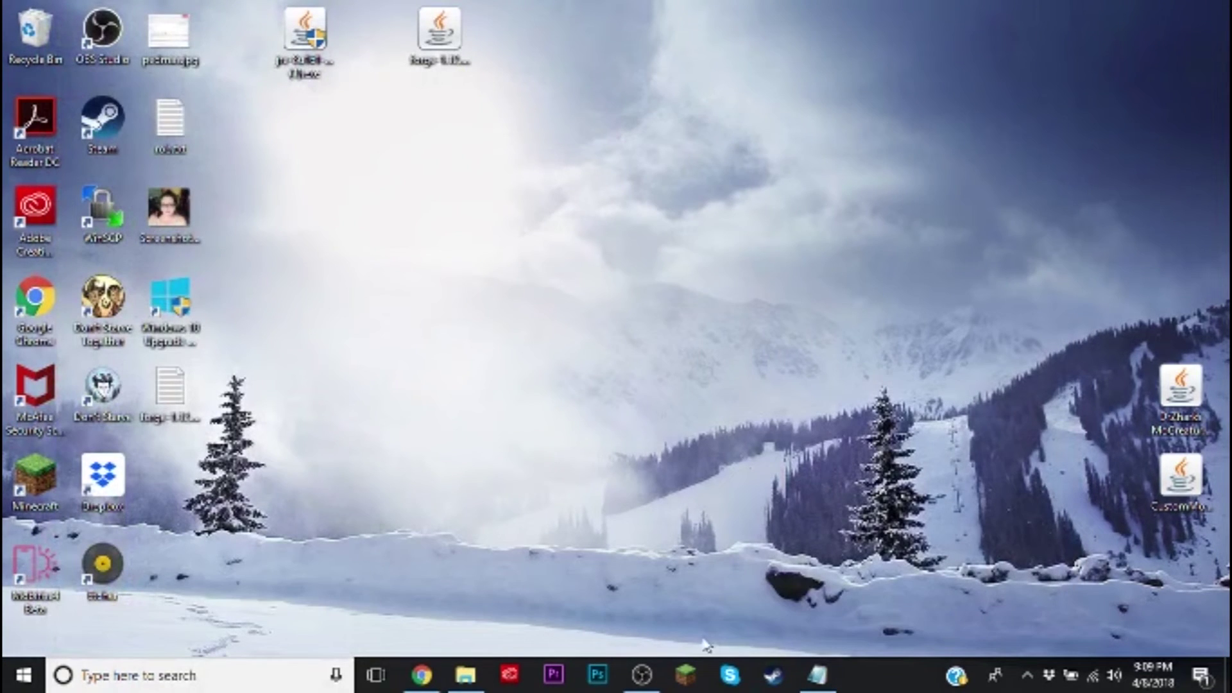
Step: Open the Minecraft Launcher, start the game with the New Video Example Forge 1.12.2 profile, and play the selected saved world
{"action": "left_click", "coordinate": [701, 672]}
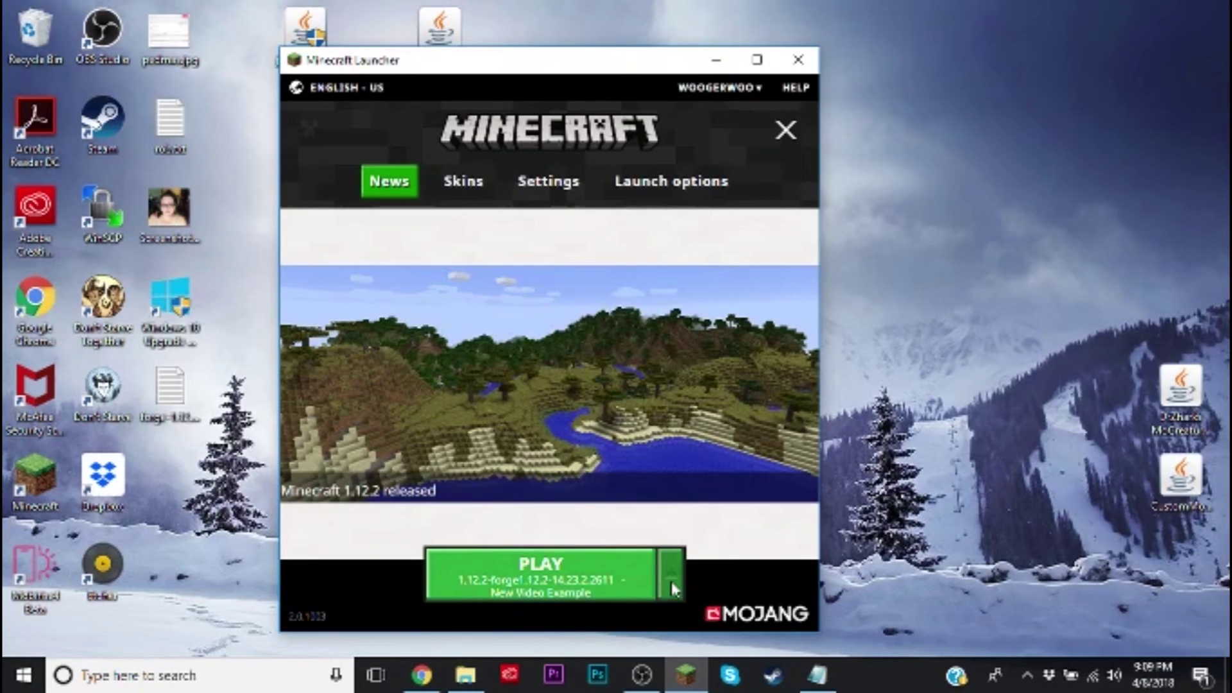
{"action": "left_click", "coordinate": [671, 585]}
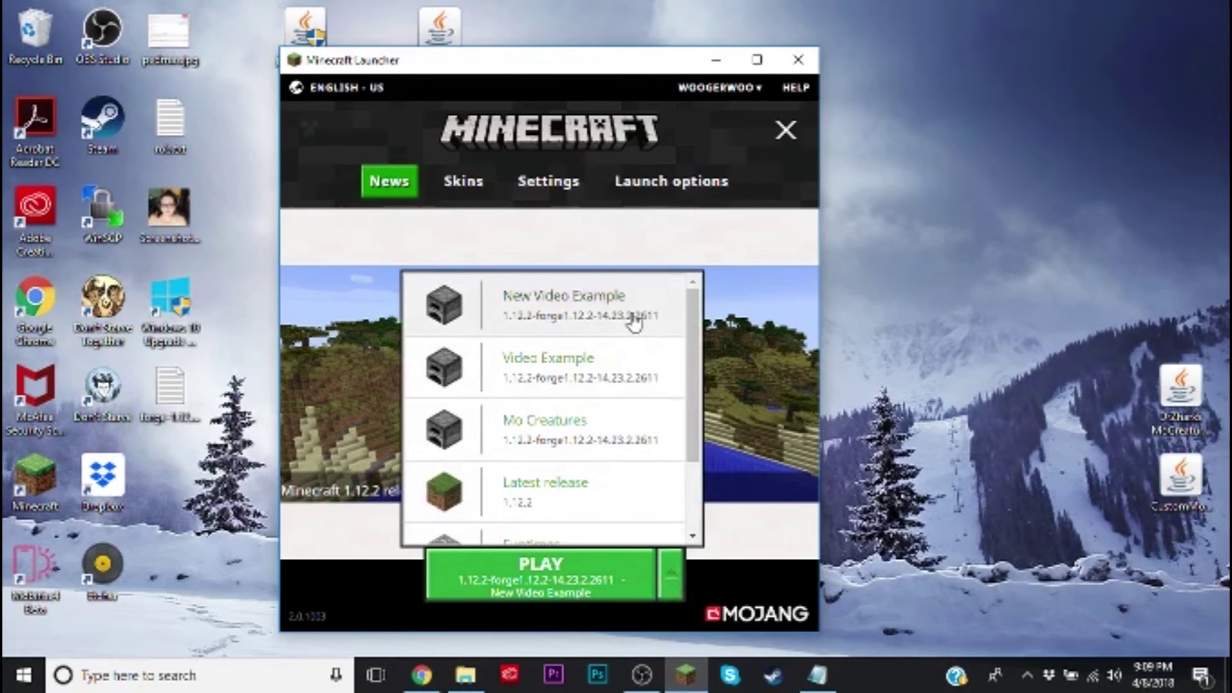
{"action": "left_click", "coordinate": [560, 324]}
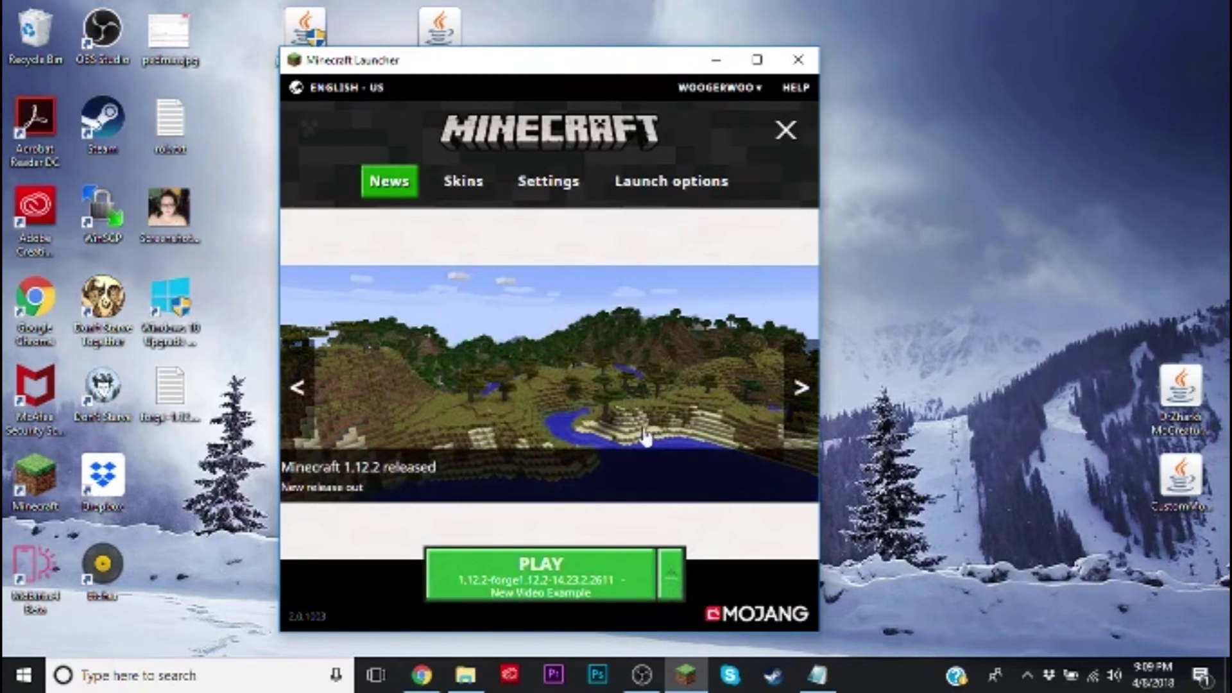
{"action": "left_click", "coordinate": [534, 583]}
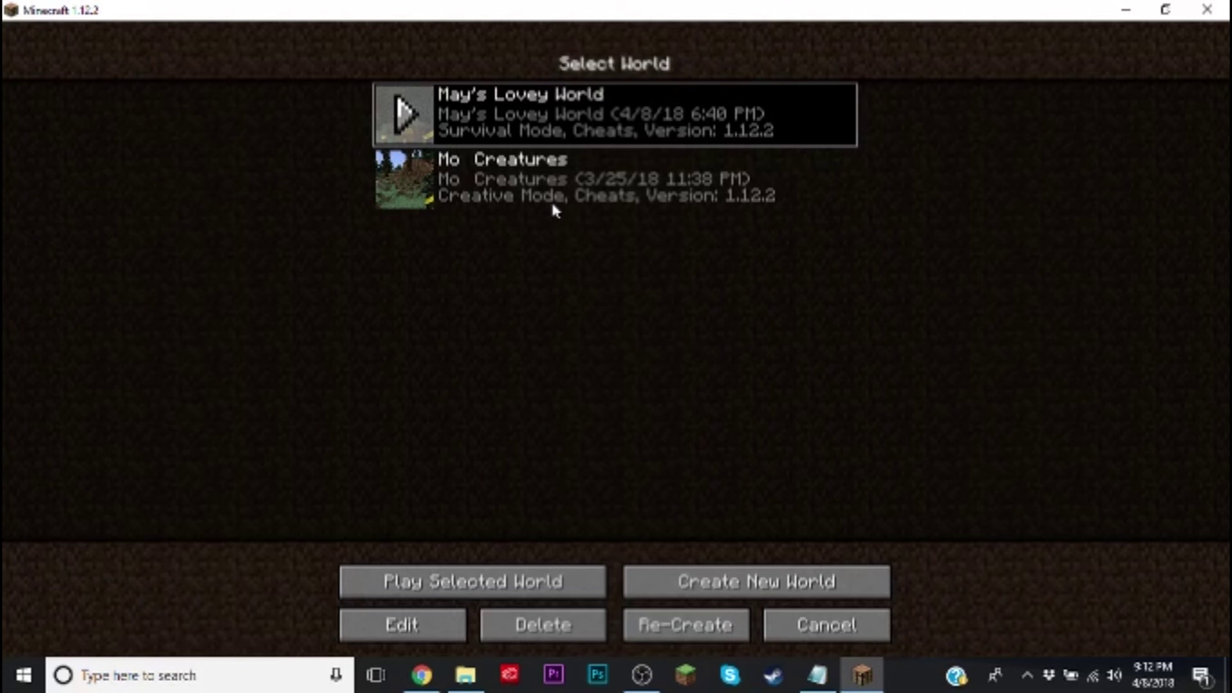
{"action": "left_click", "coordinate": [482, 571]}
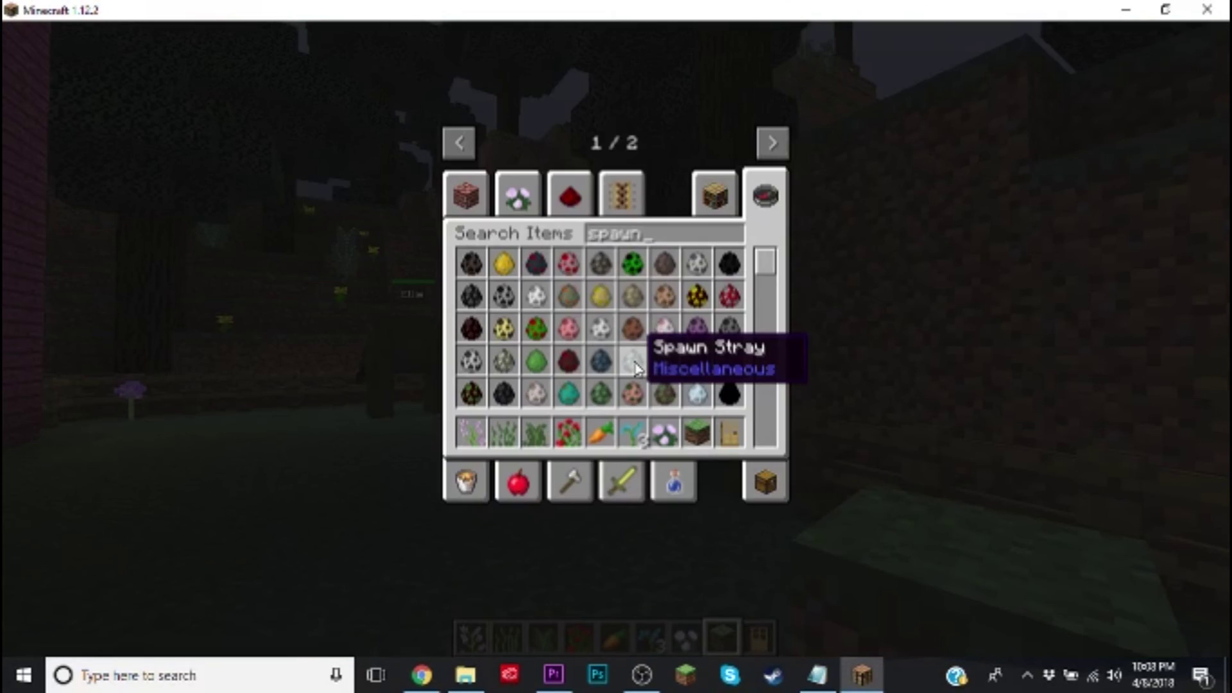
Step: Put the turkey spawn egg from the "spawn" item search into the first hotbar slot and spawn a turkey on the grass by the fence
{"action": "scroll", "coordinate": [635, 367], "scroll_direction": "down", "scroll_amount": 2}
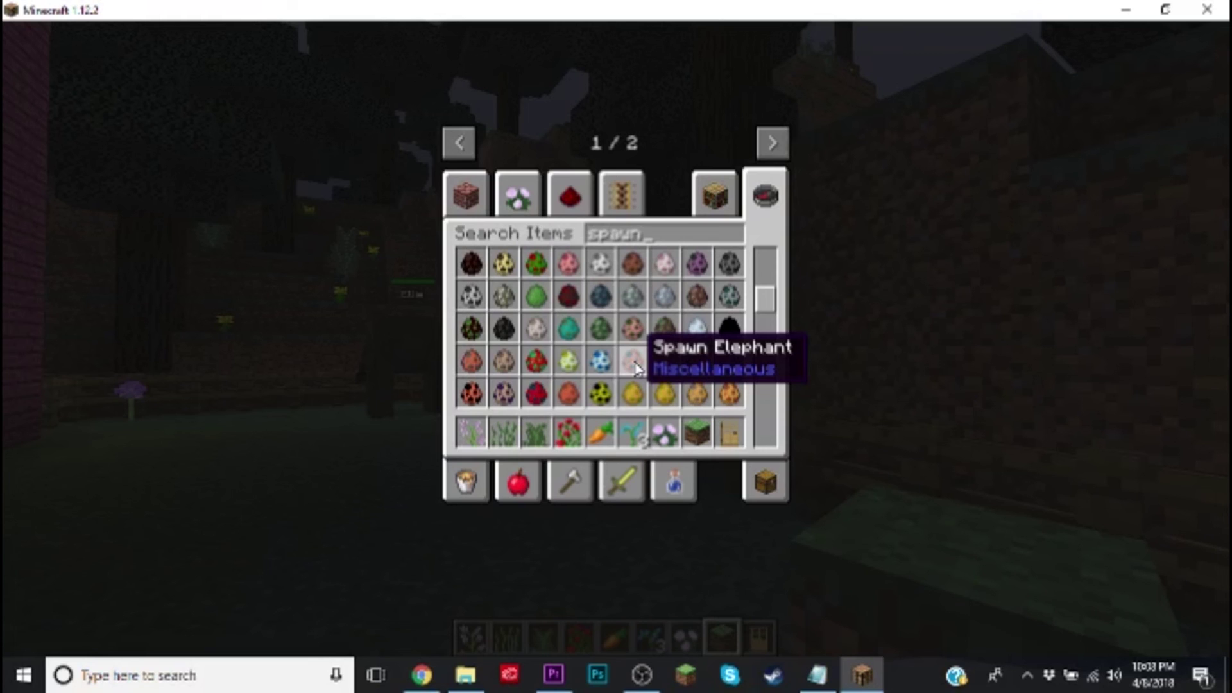
{"action": "key", "text": "1"}
{"action": "key", "text": "e"}
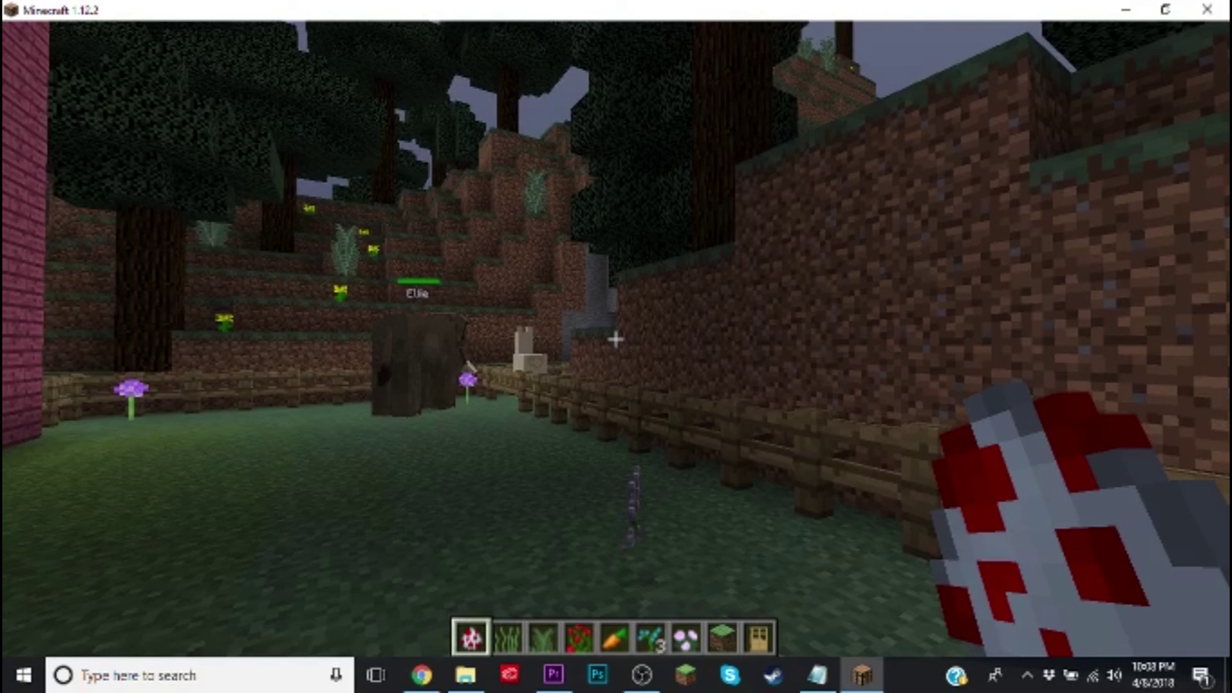
{"action": "right_click", "coordinate": [615, 340]}
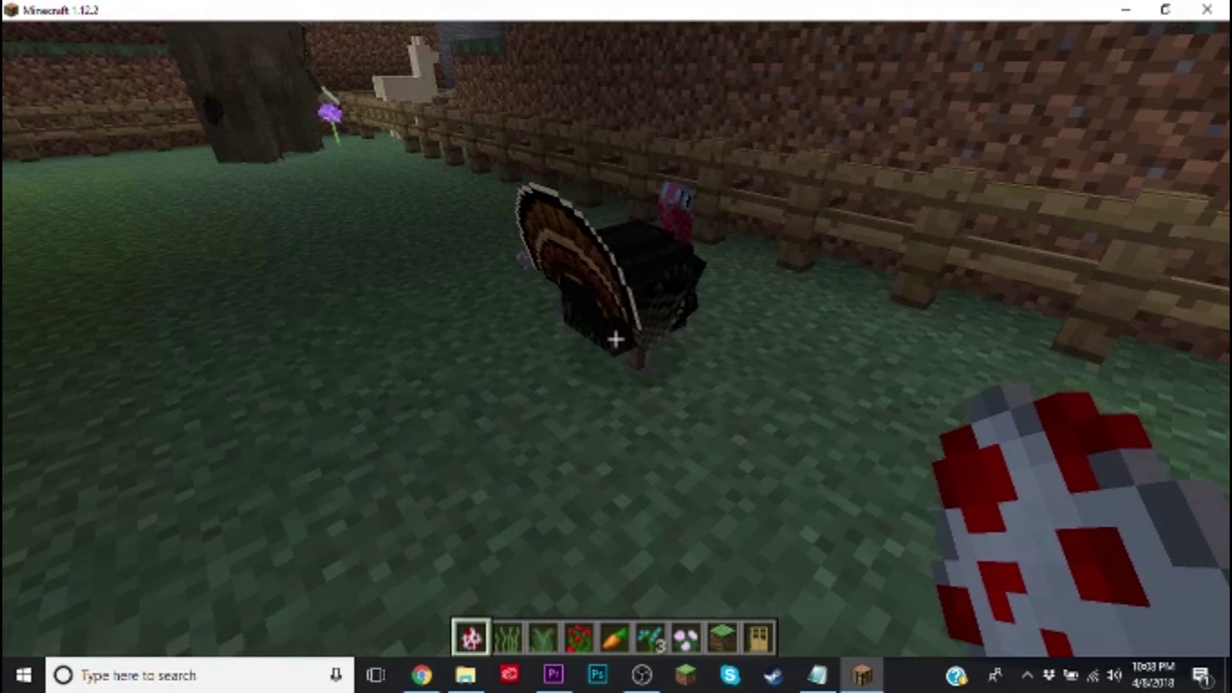
{"action": "key", "text": "w"}
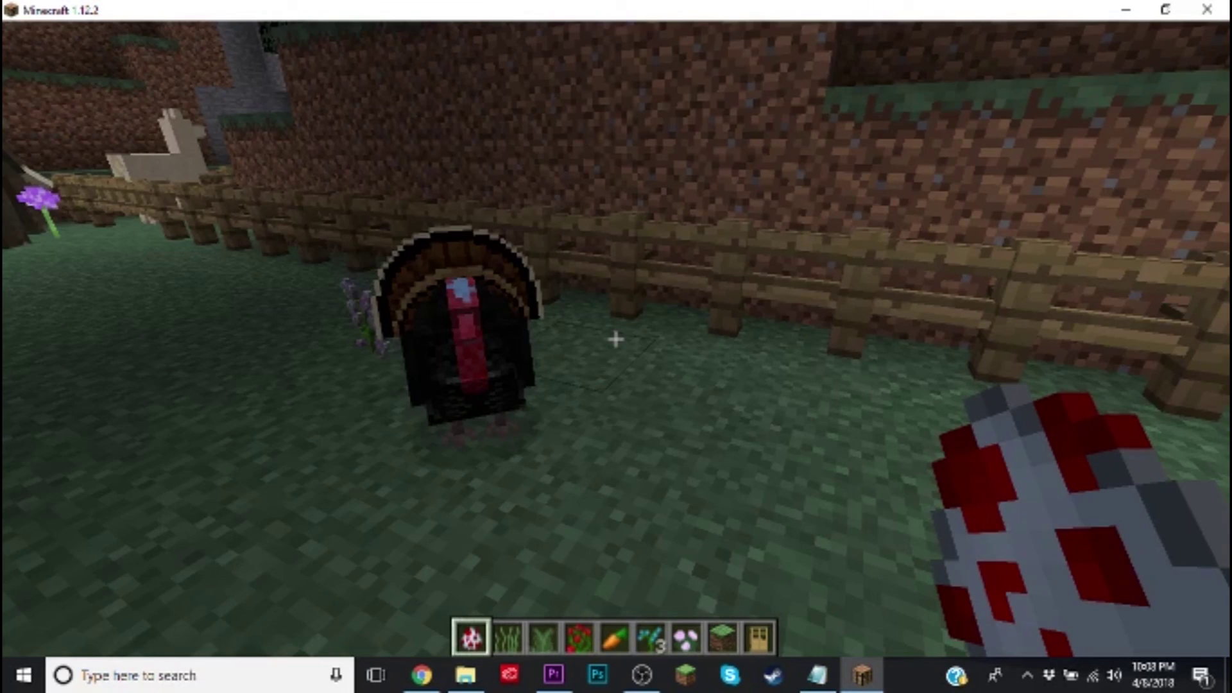